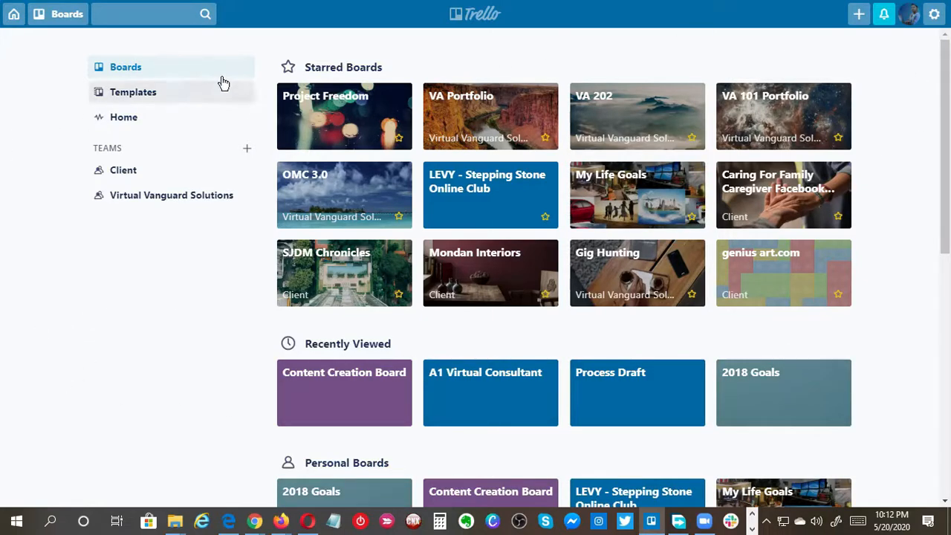
Look through the starred, recently viewed and personal boards on the overview and in the quick board list.
scroll(906, 289, down, 2)
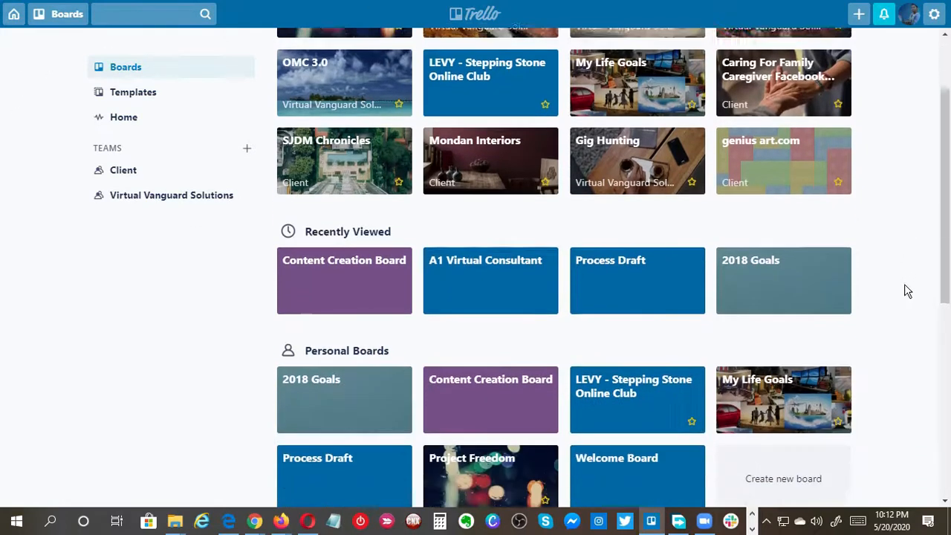
scroll(898, 320, up, 3)
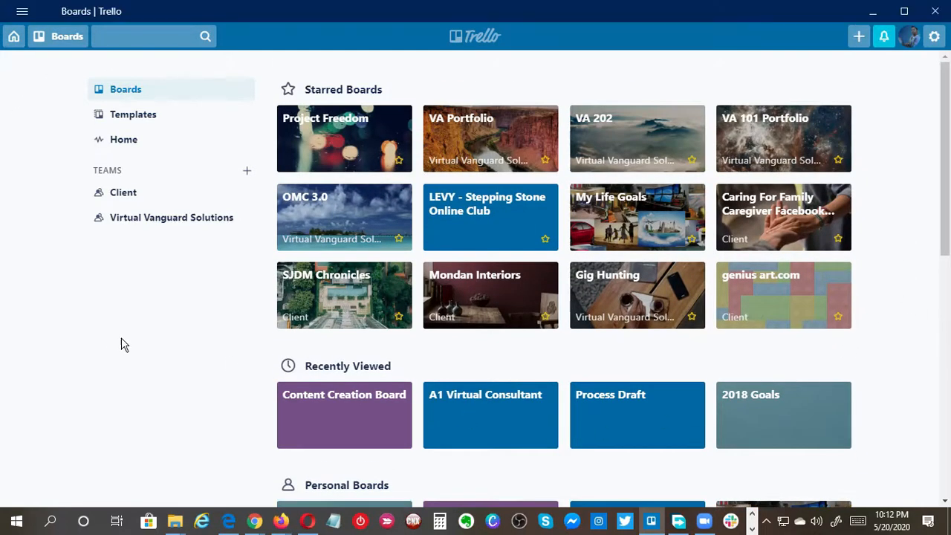
click(52, 41)
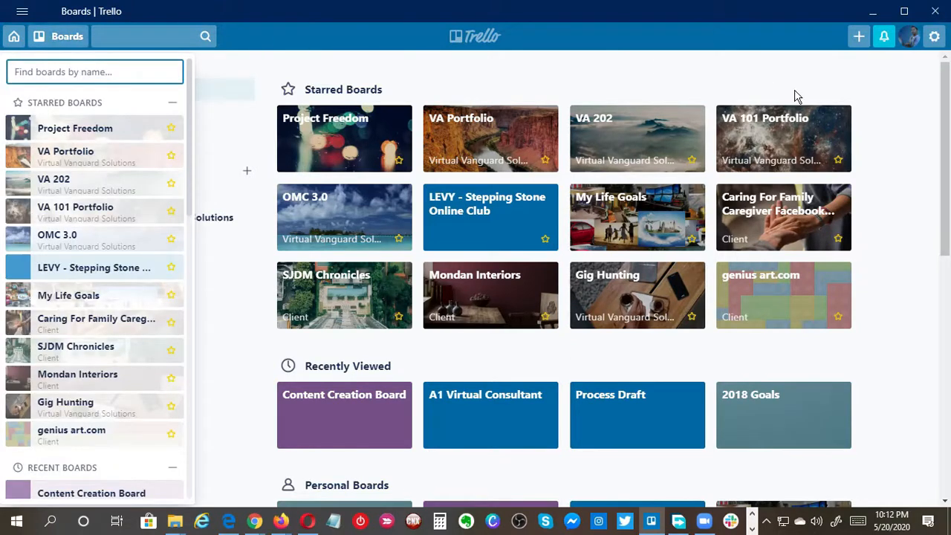
click(932, 161)
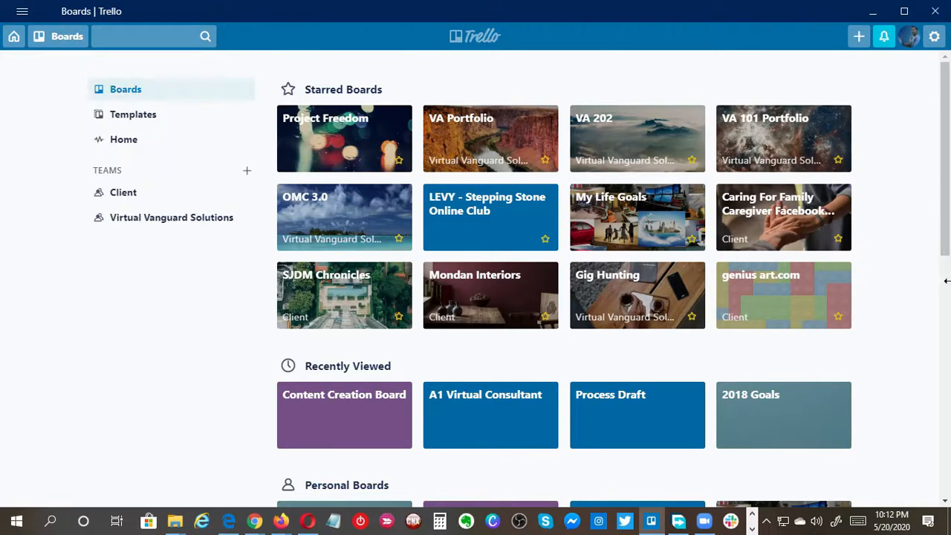
Start a new board and title it "Project Management 101".
click(859, 46)
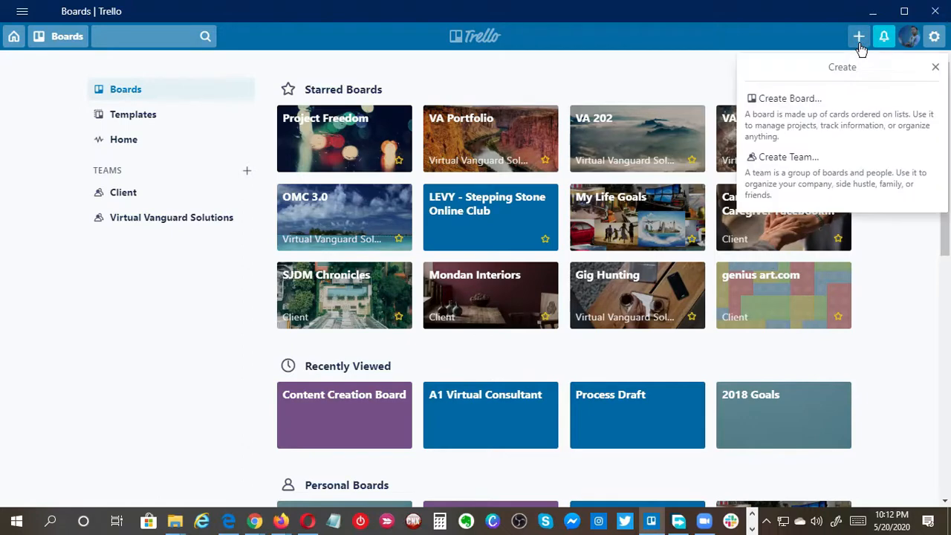
click(777, 122)
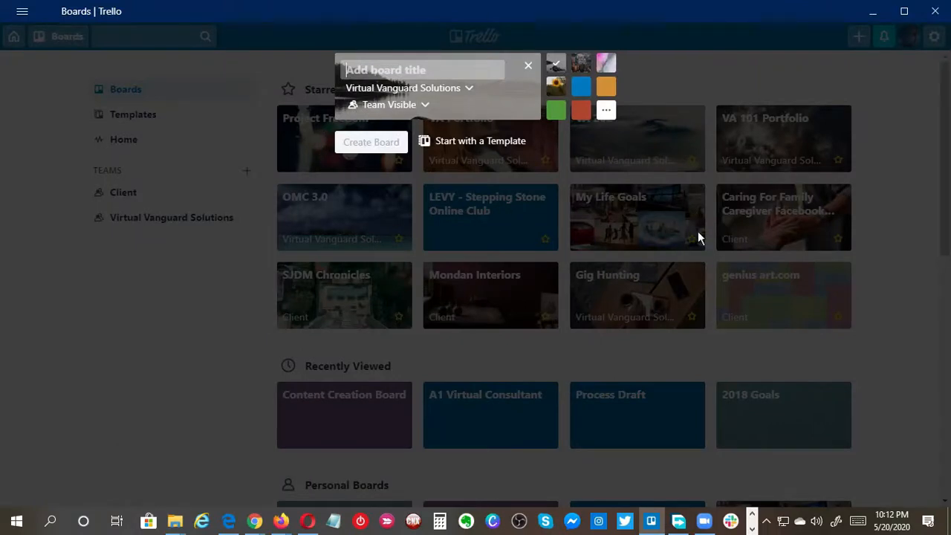
text(P)
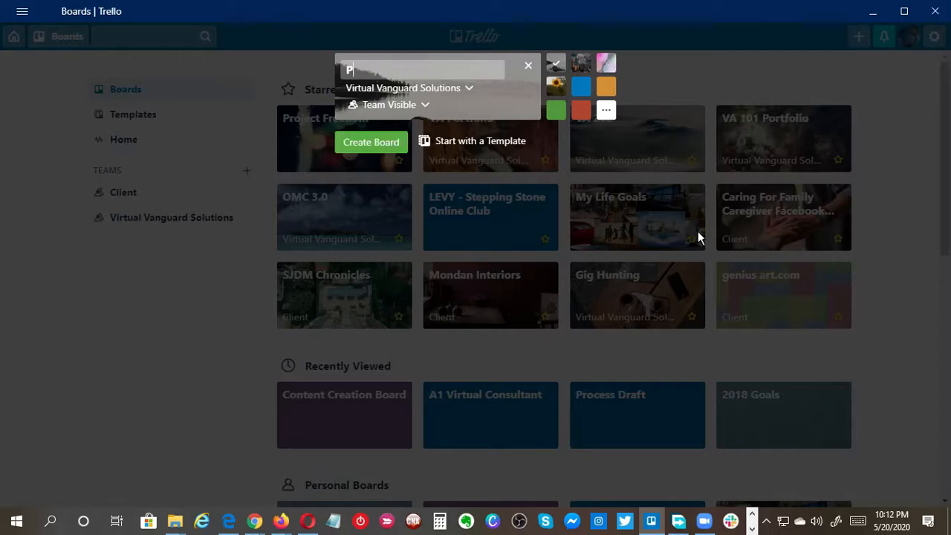
text(roject Management)
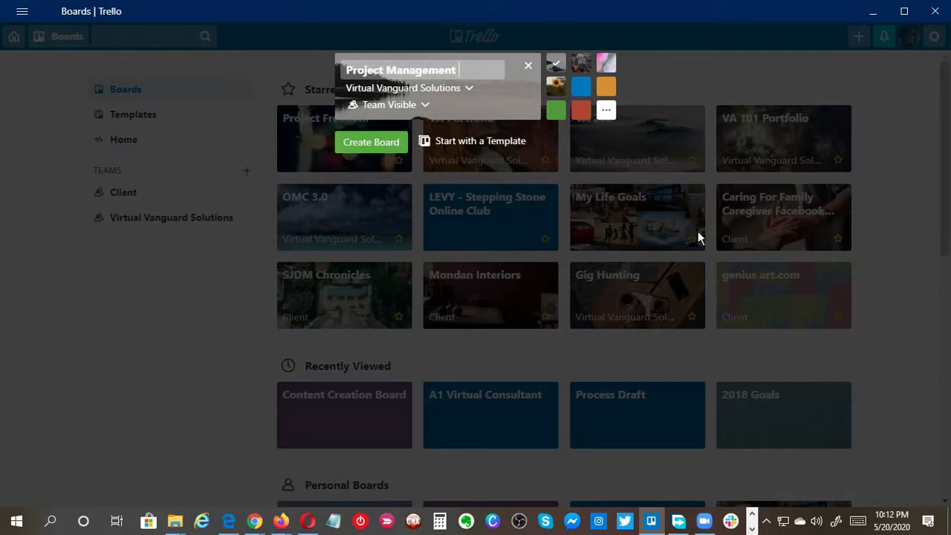
text( 101)
Check the team choice and the Private, Team and Public visibility options for the new board.
click(468, 91)
click(467, 90)
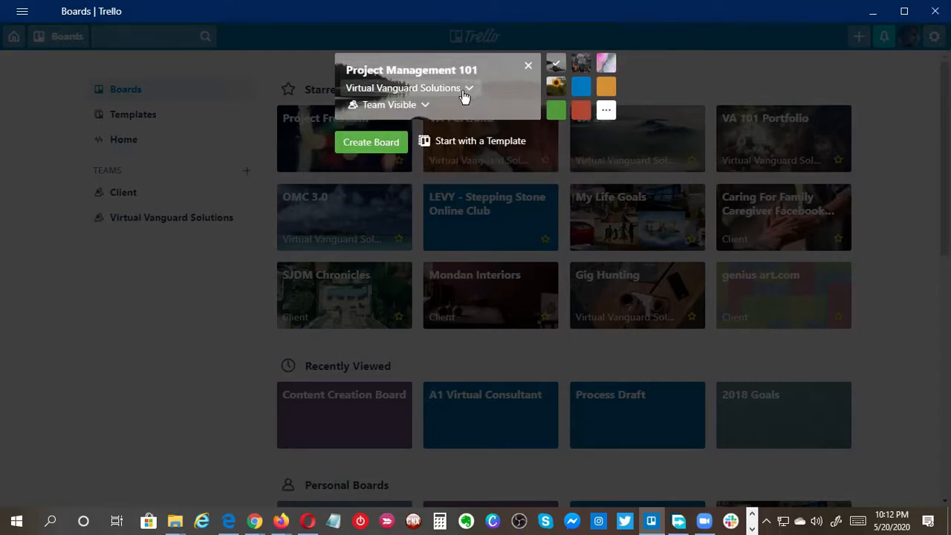
click(469, 92)
click(466, 93)
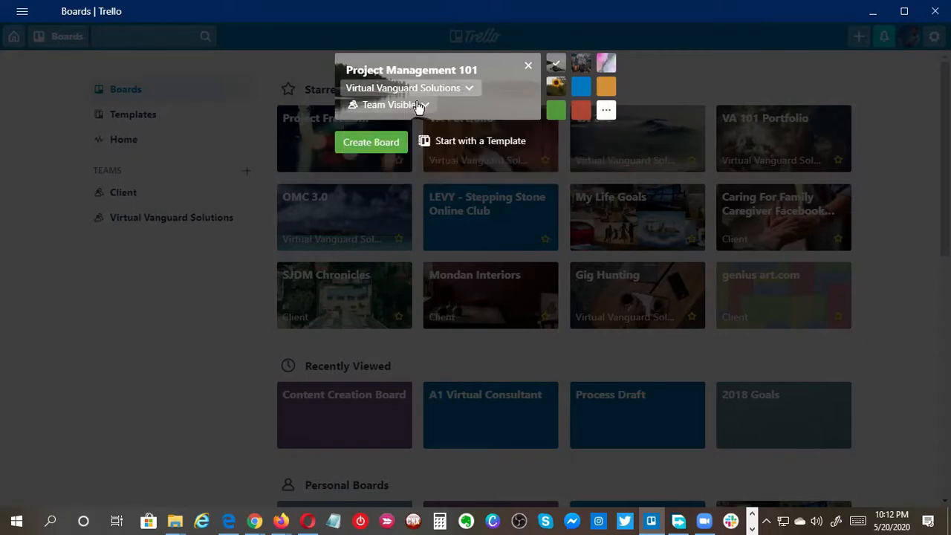
click(420, 106)
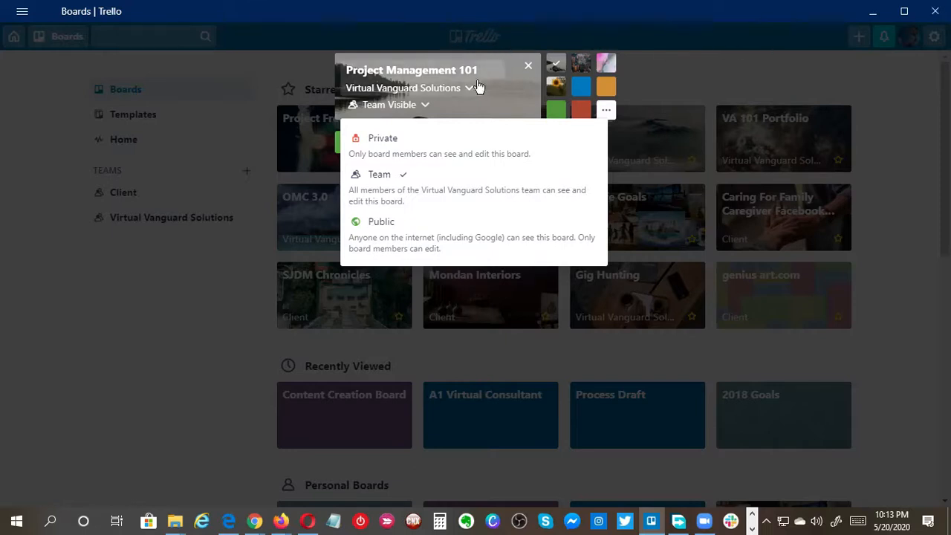
Try out several photo and solid-colour backgrounds for the new board.
click(580, 66)
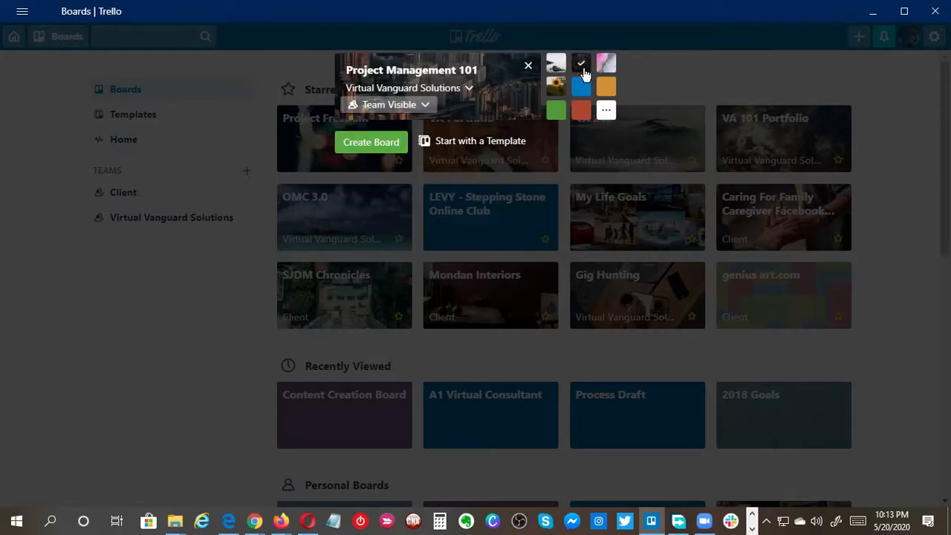
click(609, 71)
click(556, 87)
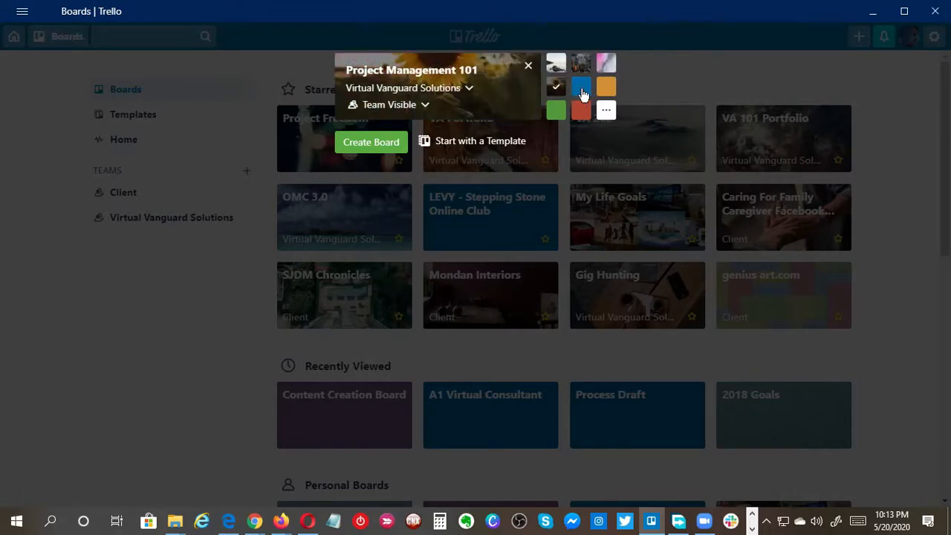
click(585, 89)
click(604, 89)
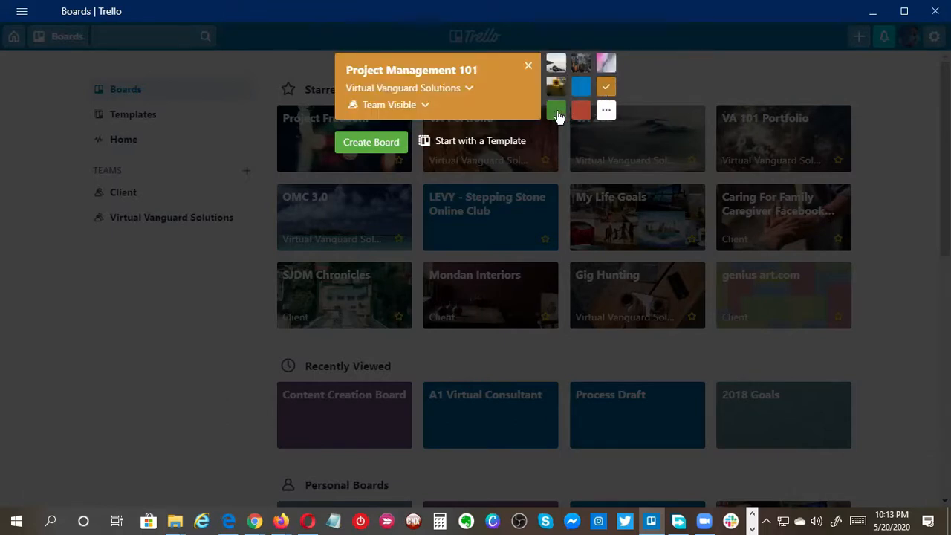
click(555, 112)
click(555, 67)
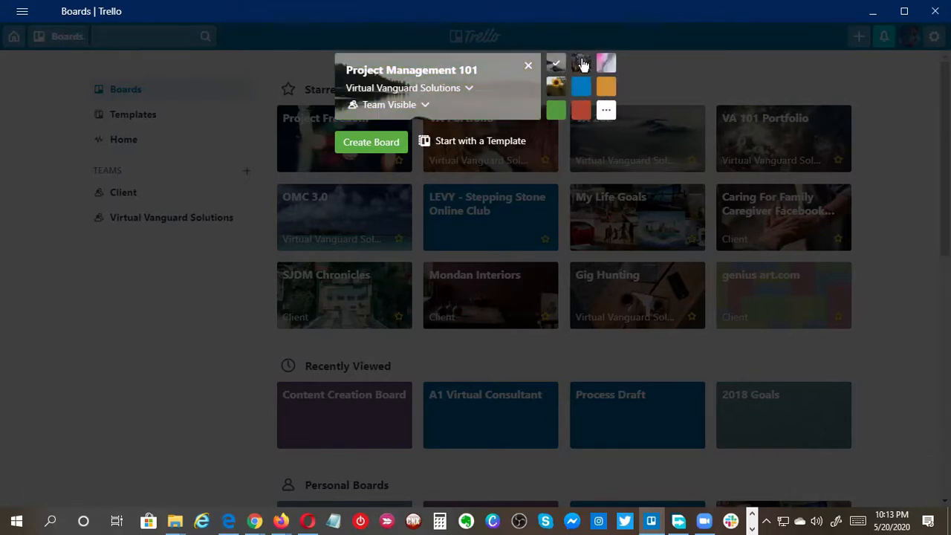
click(580, 69)
Create the board with the misty lake photo as its background and dismiss the CCleaner update notice.
click(556, 67)
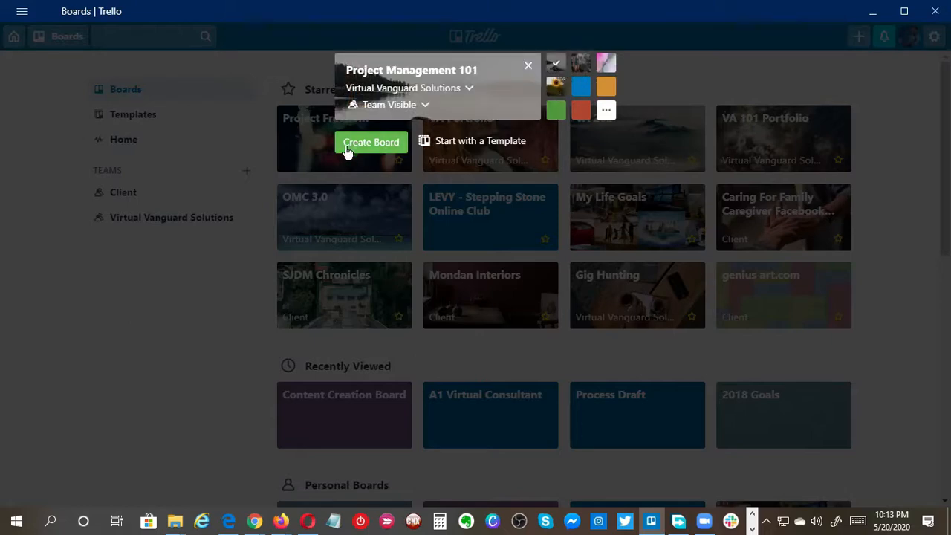
click(371, 146)
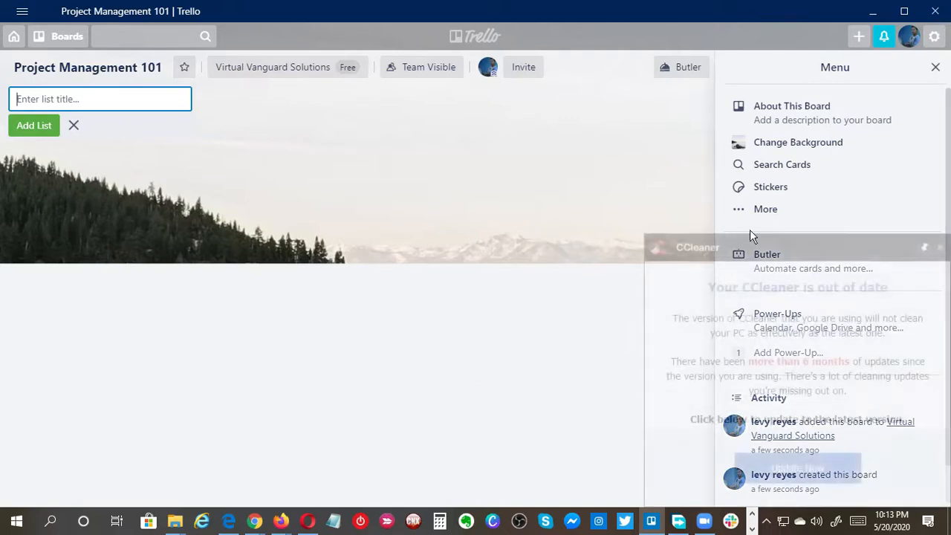
click(940, 247)
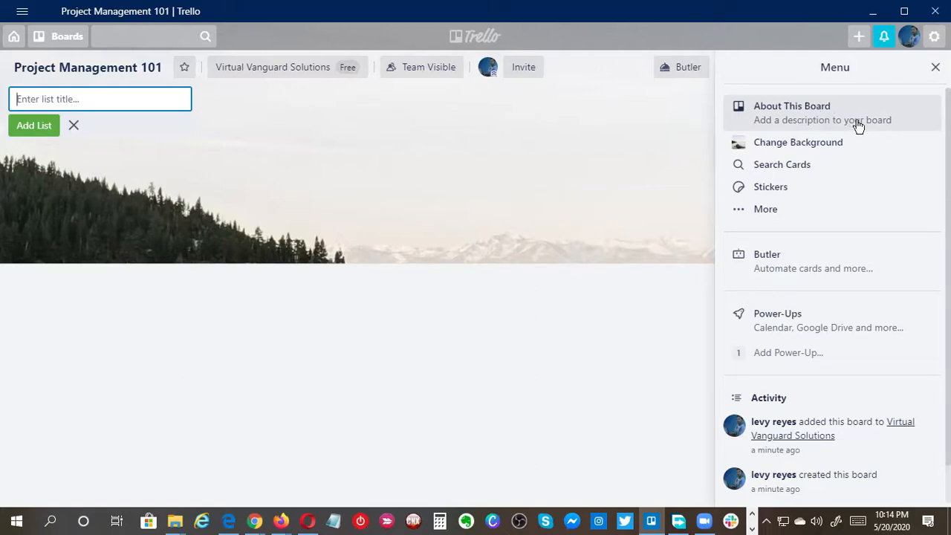
Examine the new board's stickers and label colours, and open its Butler automation page.
click(782, 192)
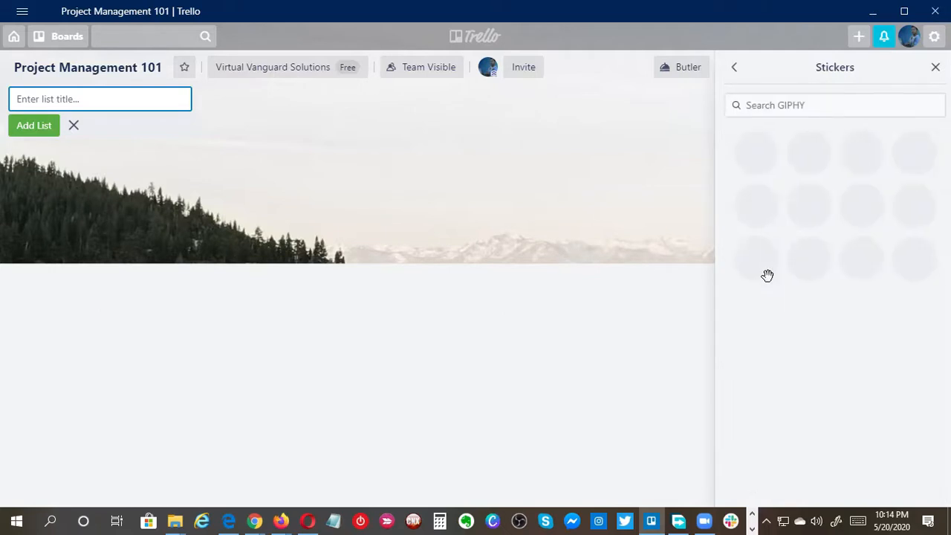
click(734, 68)
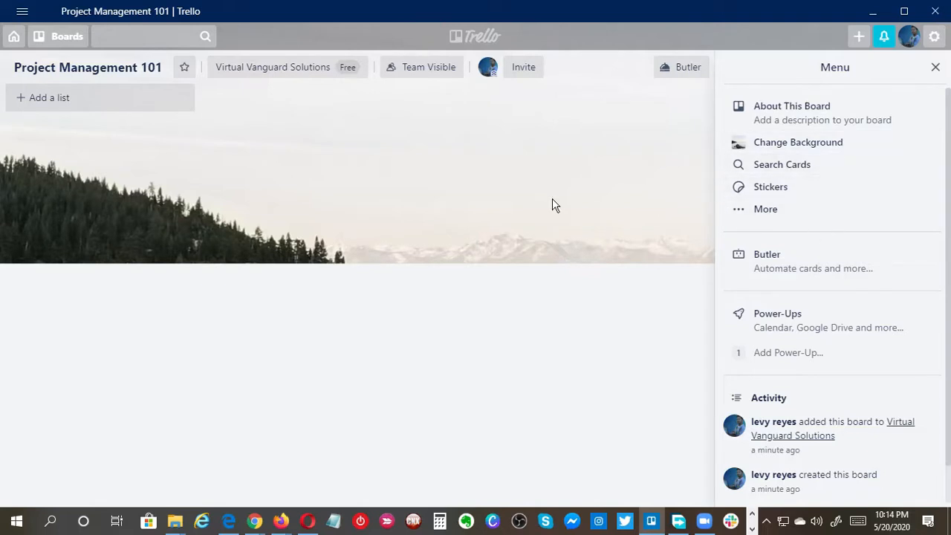
click(811, 269)
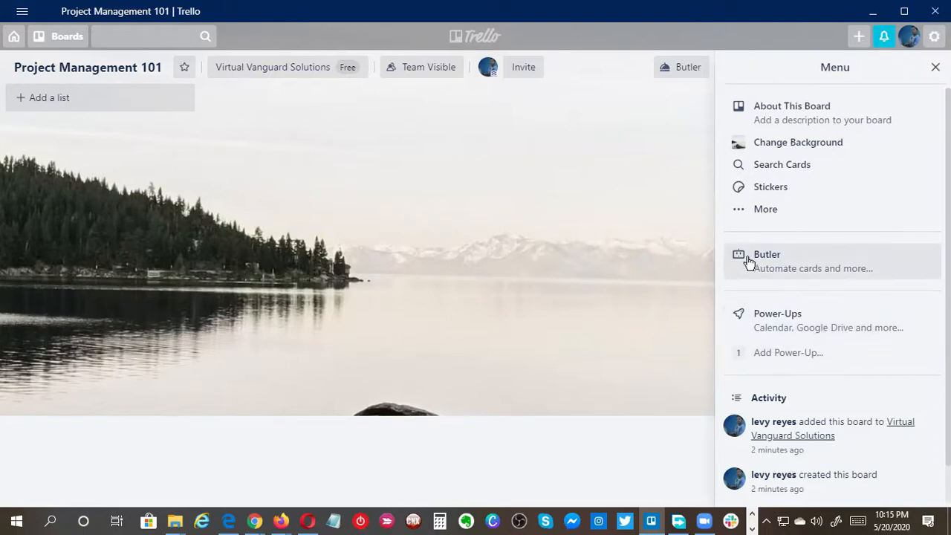
click(769, 214)
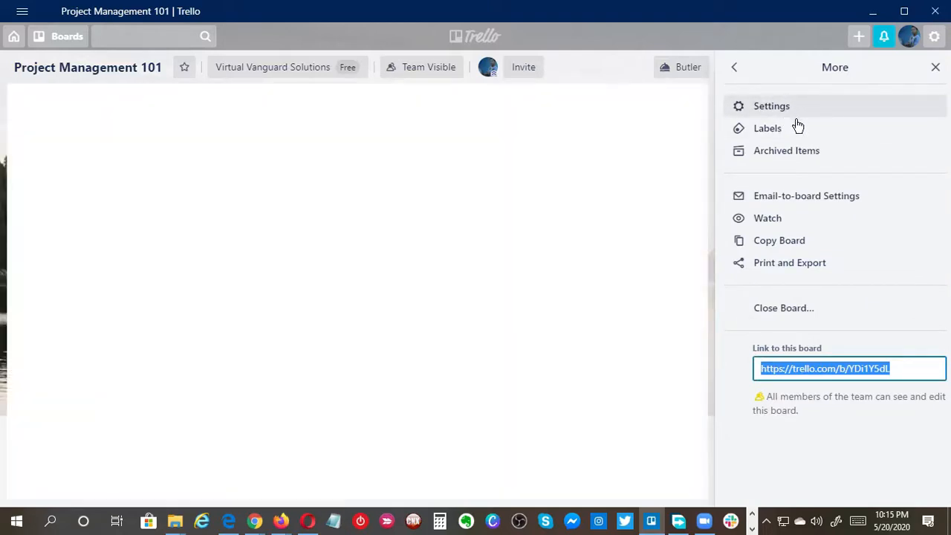
click(790, 128)
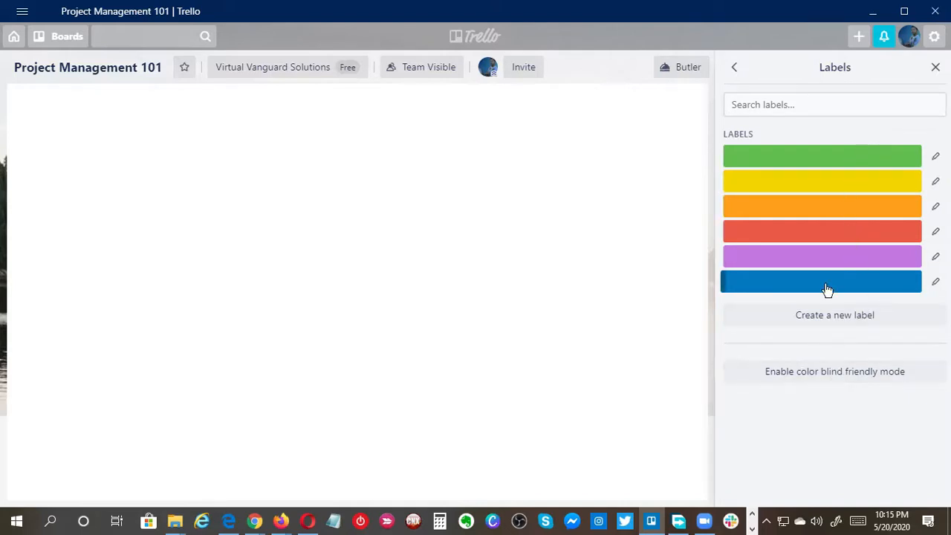
click(735, 73)
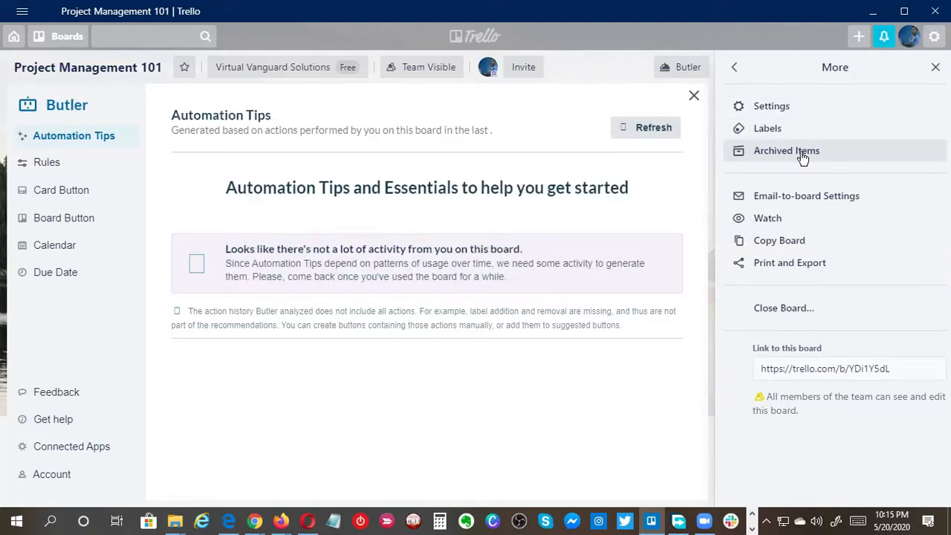
View the board's email-to-board settings alongside Butler's rules overview, and close the email settings.
click(831, 205)
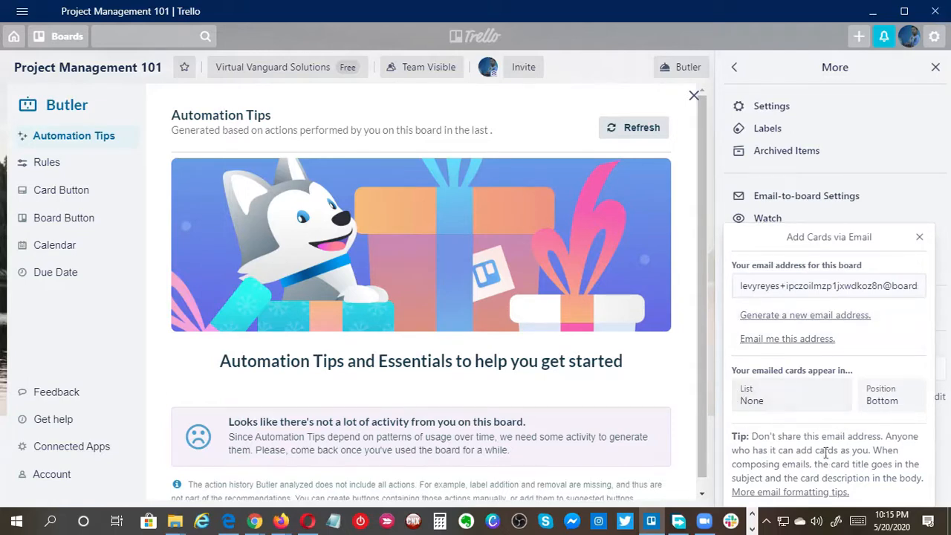
click(48, 163)
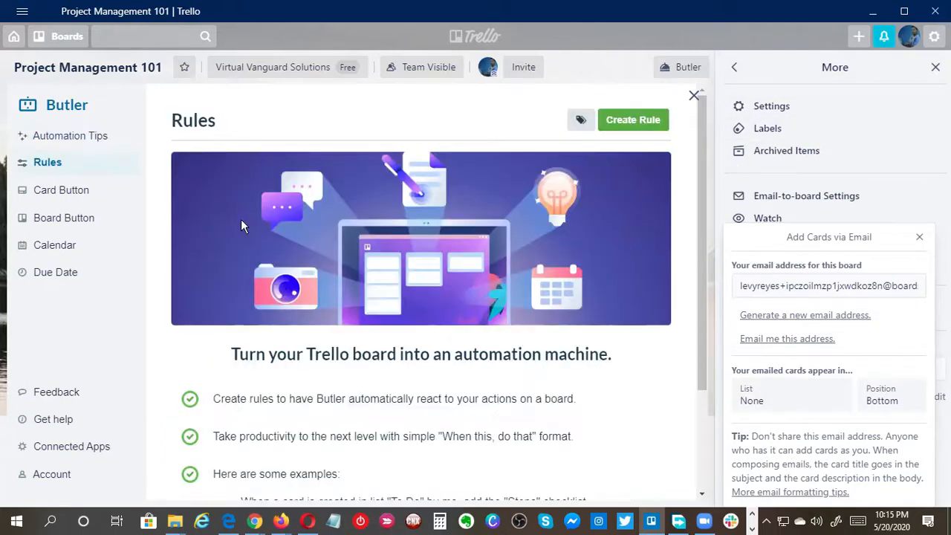
click(46, 137)
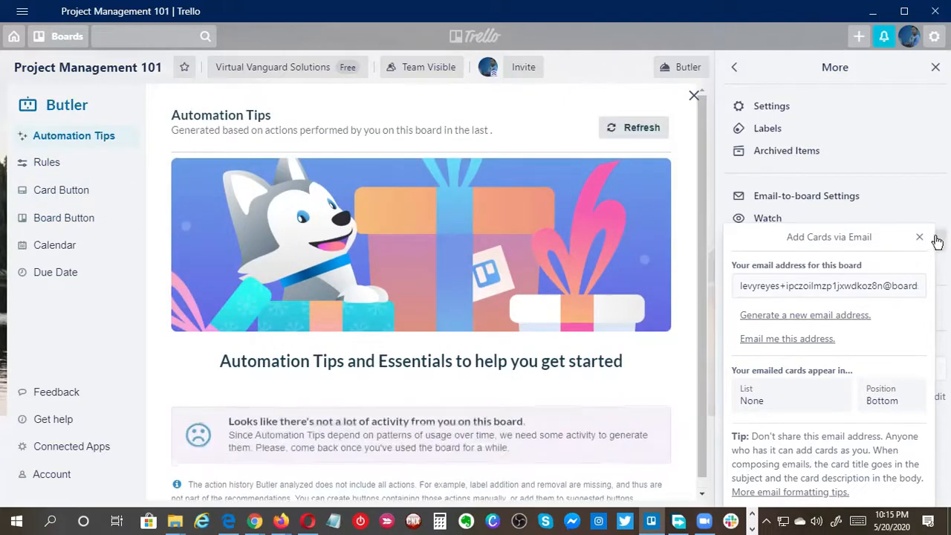
click(919, 237)
click(923, 241)
click(920, 271)
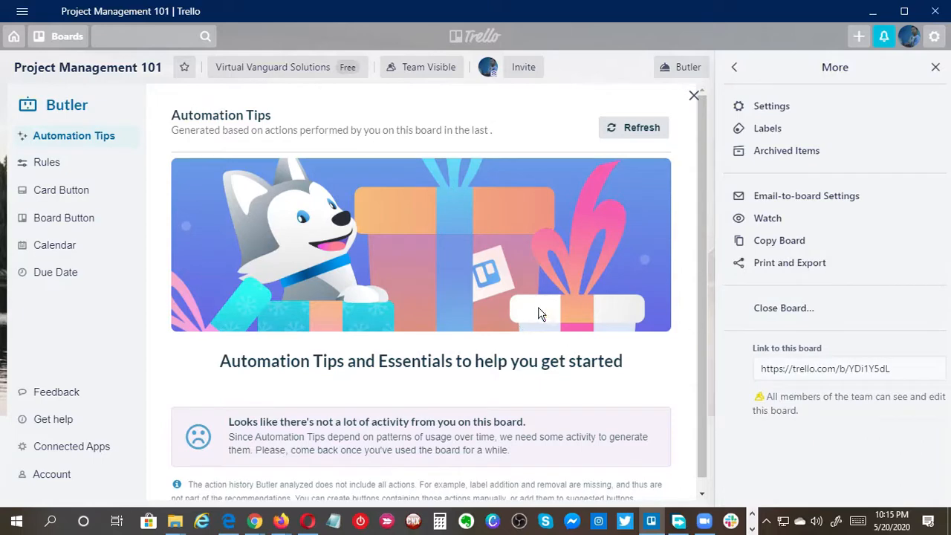
Read Butler's automation tips and the example rules on its Rules page, and close Butler.
scroll(671, 282, down, 1)
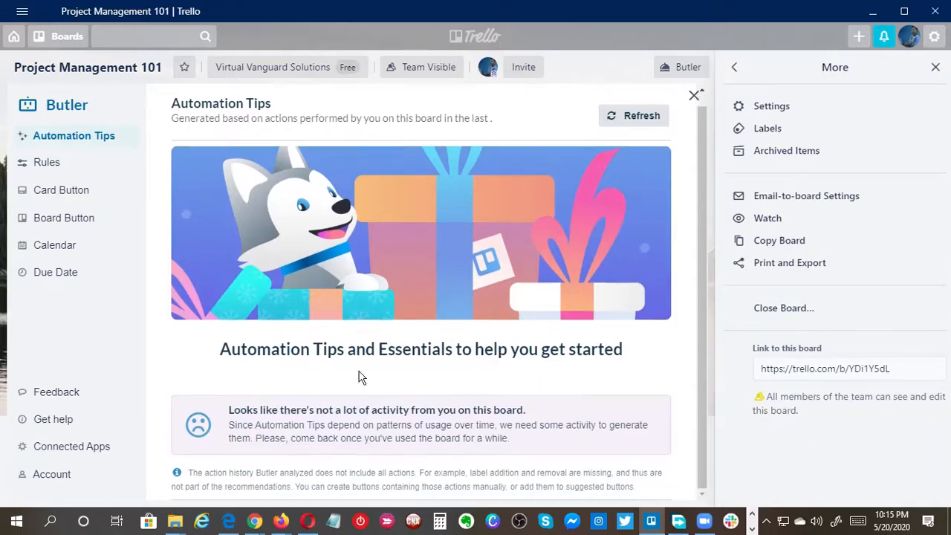
click(47, 170)
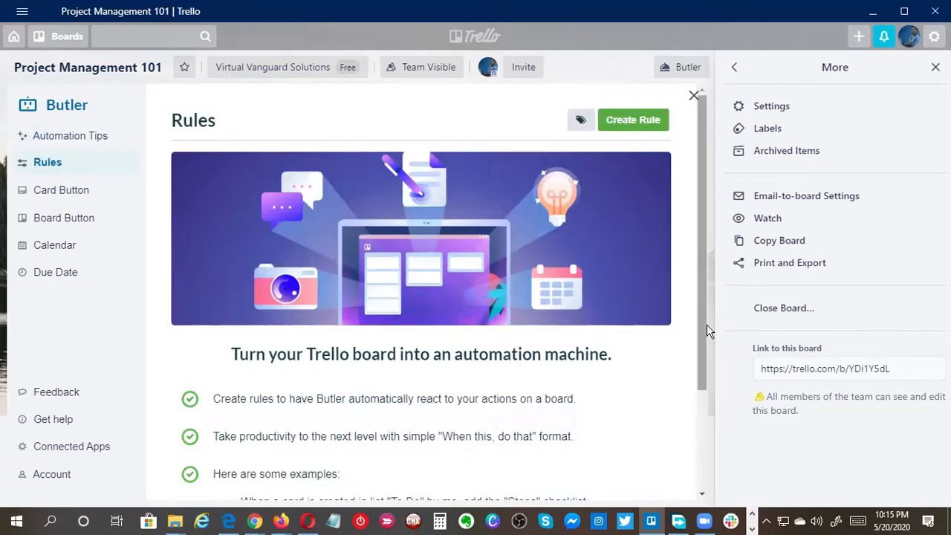
scroll(550, 311, down, 3)
scroll(569, 317, down, 2)
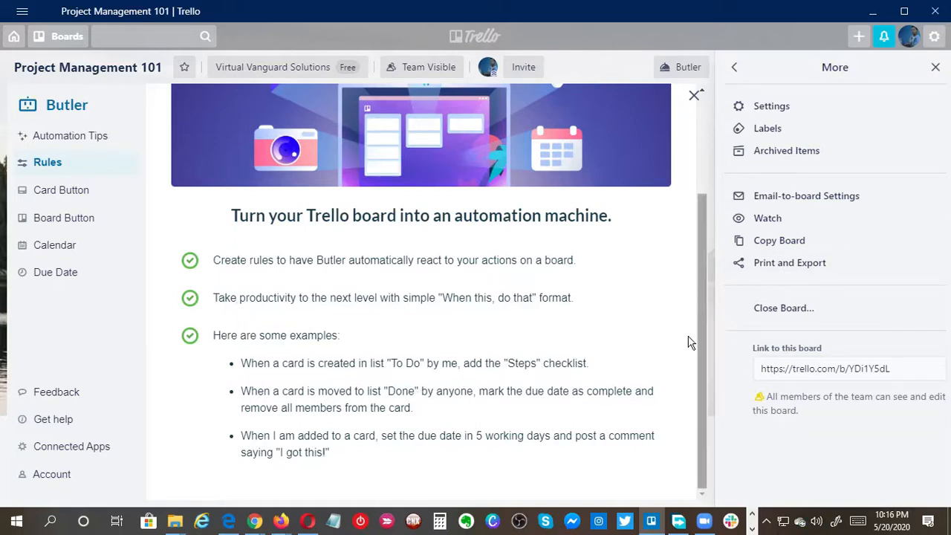
scroll(658, 339, up, 1)
scroll(658, 340, down, 1)
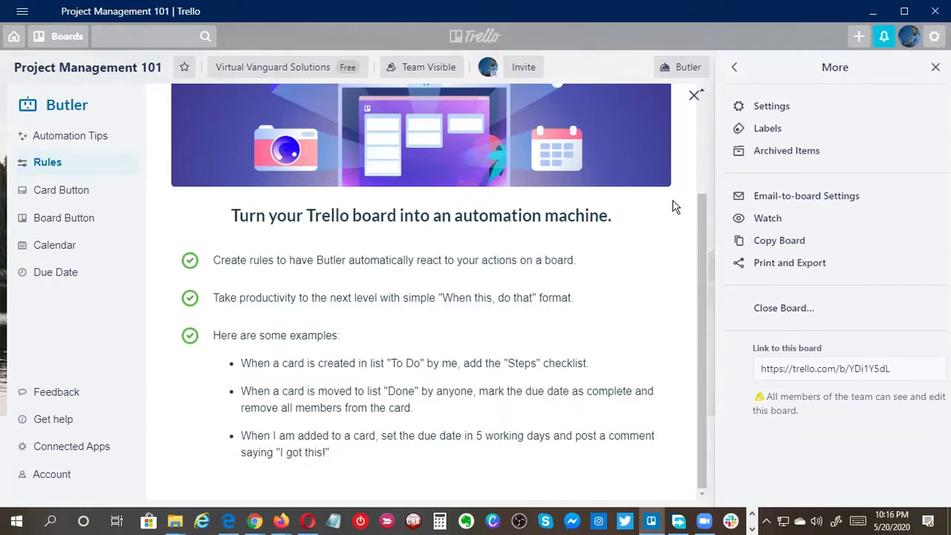
click(694, 98)
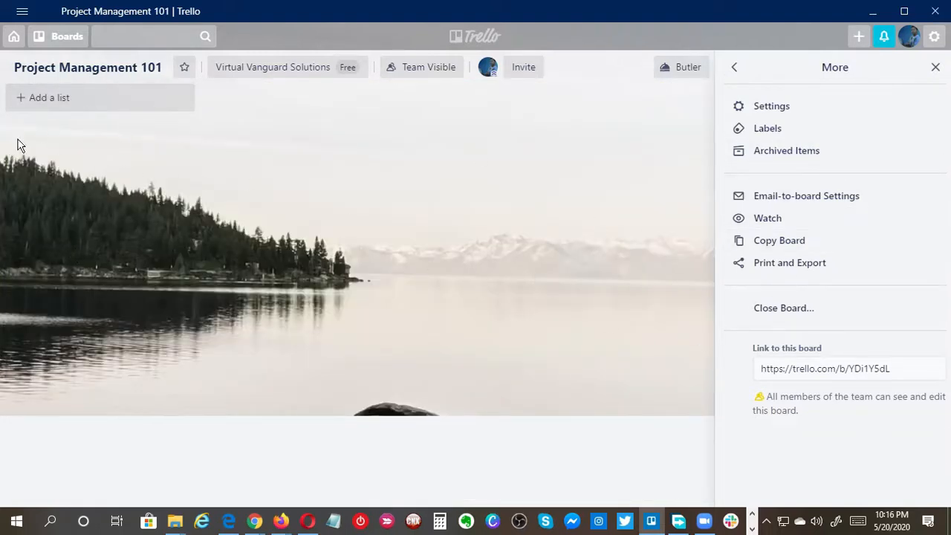
Return to the main board menu and add a first list titled "Done".
click(735, 68)
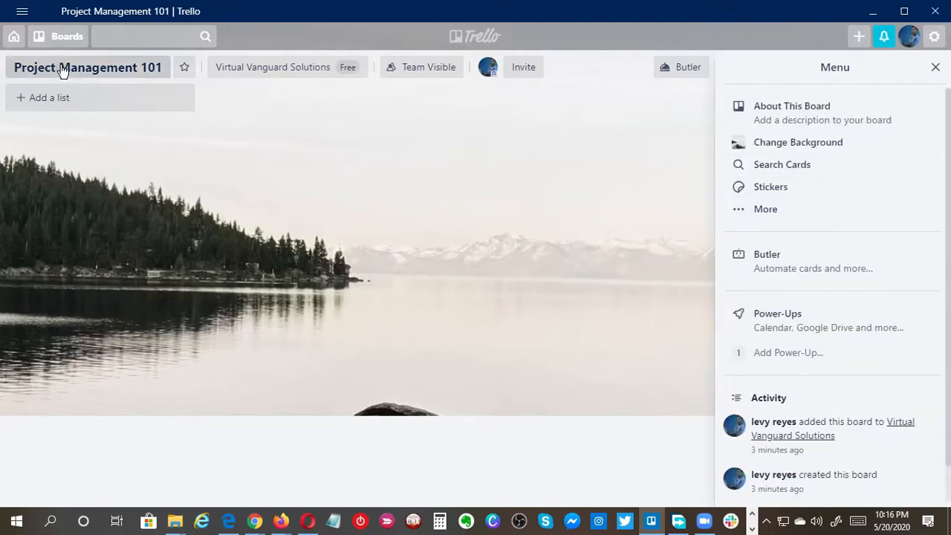
click(60, 103)
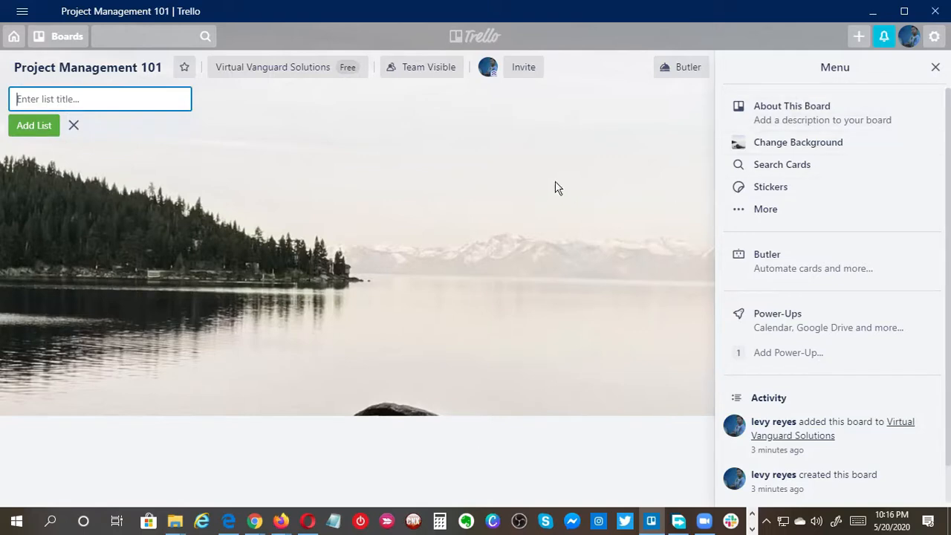
click(49, 131)
text(Done)
key(Return)
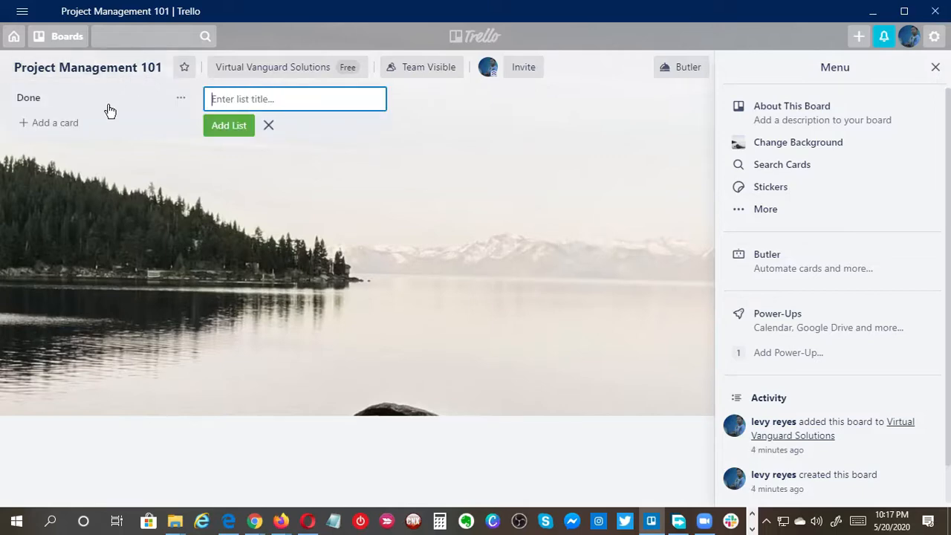
Add the lists "To Do" and "Doing", and move the Done list after Doing.
drag(104, 104, 503, 119)
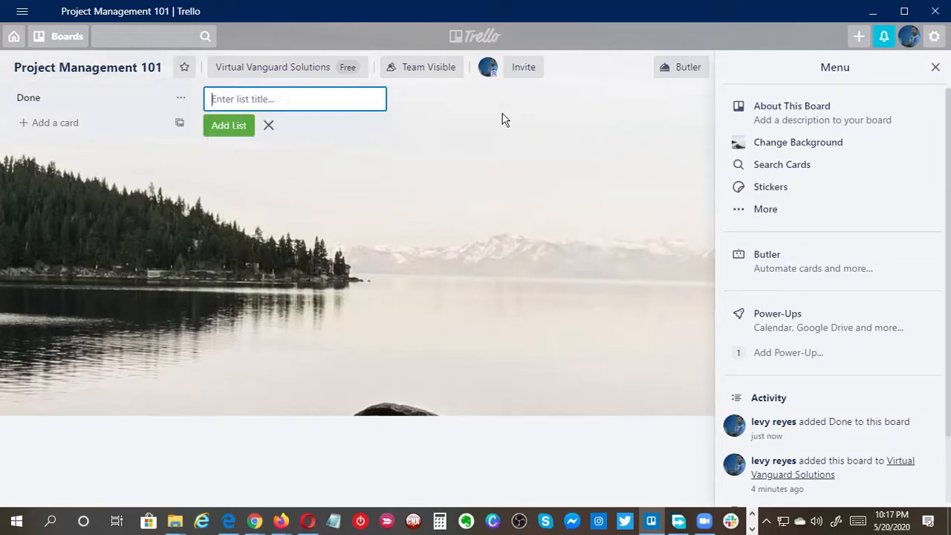
drag(104, 93, 519, 99)
click(306, 108)
text(To Do)
key(Return)
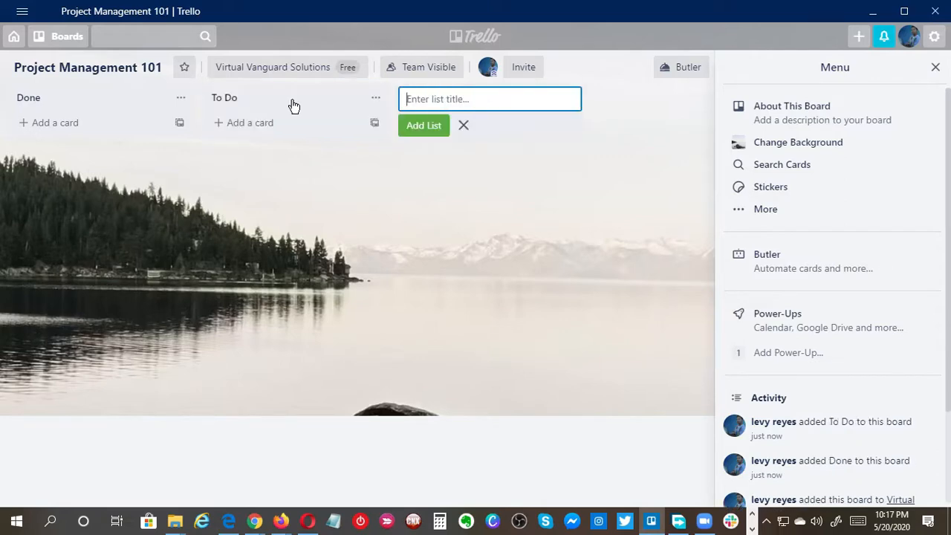
text(Doing)
key(Return)
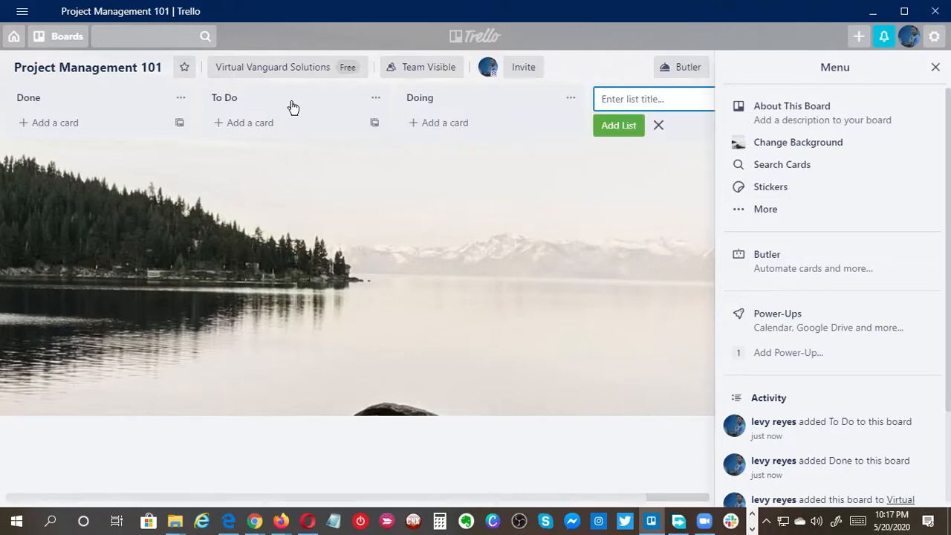
drag(52, 104, 419, 111)
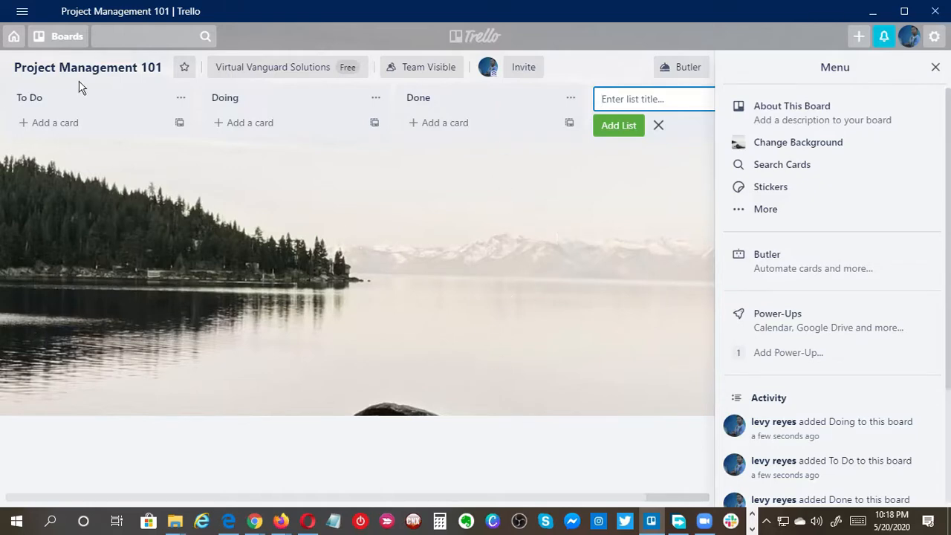
Add a card titled "Weekly Content Plan" to the To Do list.
click(79, 130)
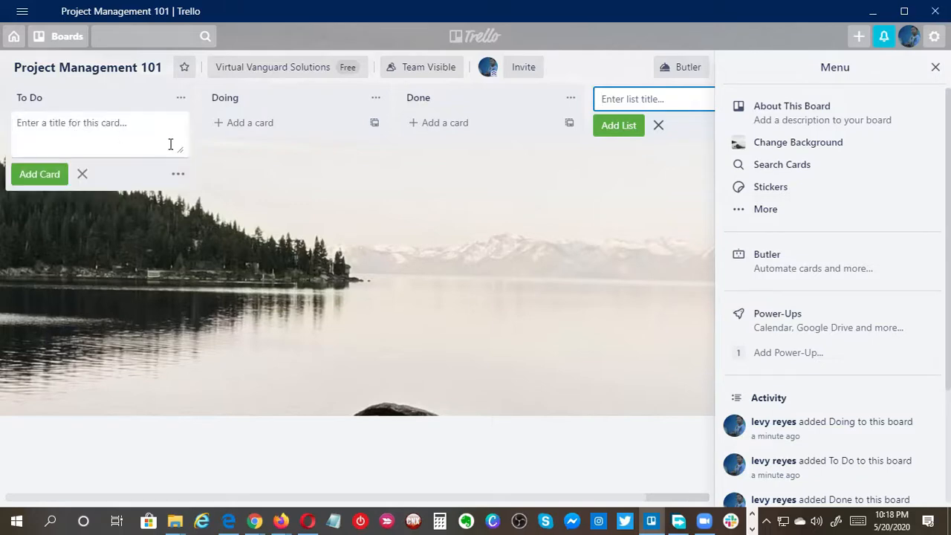
text(Weekl)
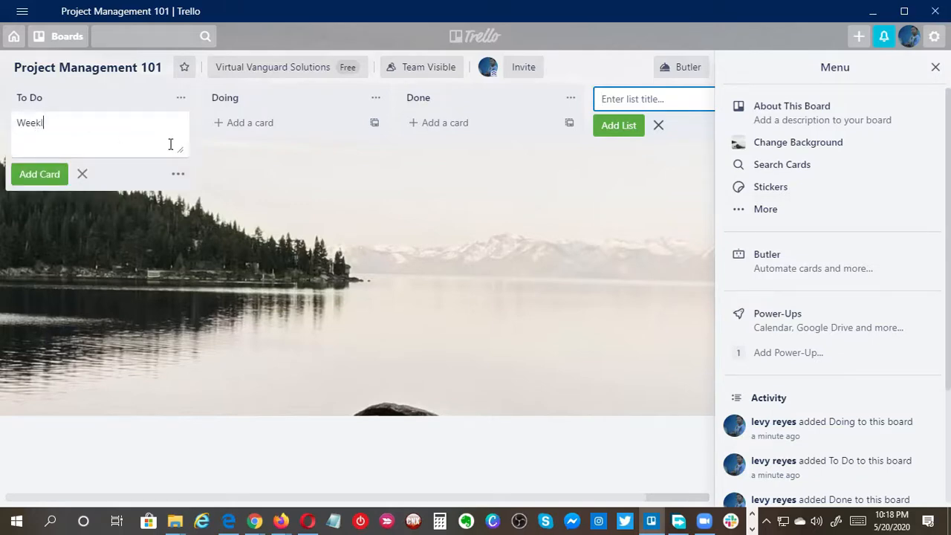
text(y Content Plan)
key(Return)
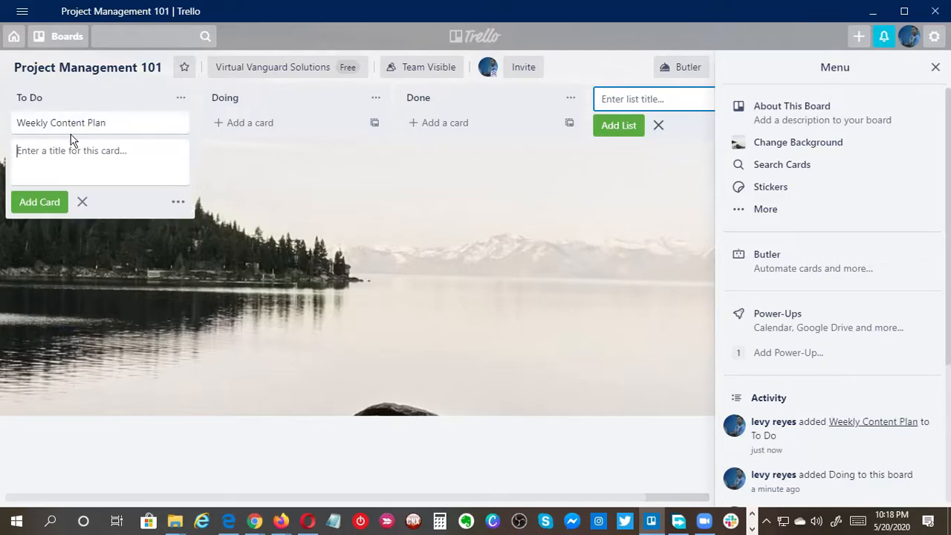
Create an unnamed light-blue label on the Weekly Content Plan card.
click(178, 123)
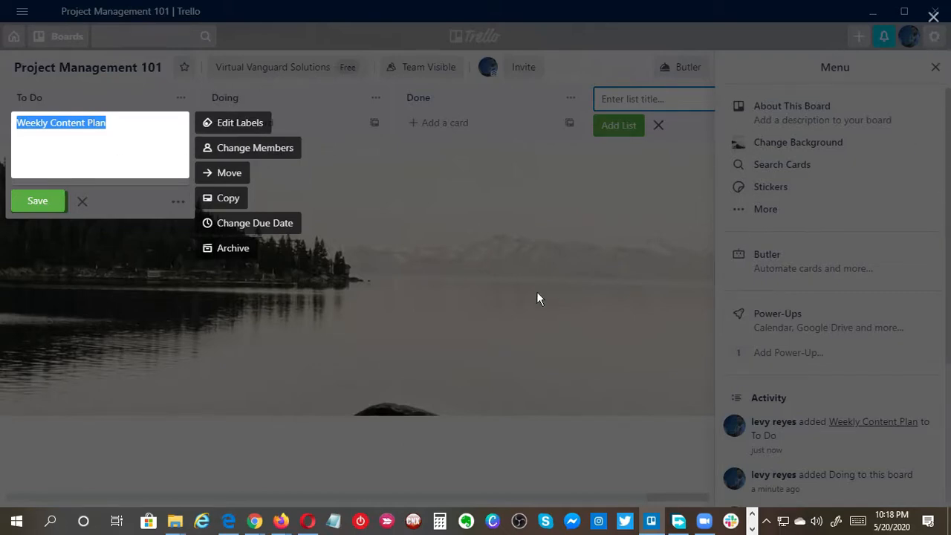
click(246, 124)
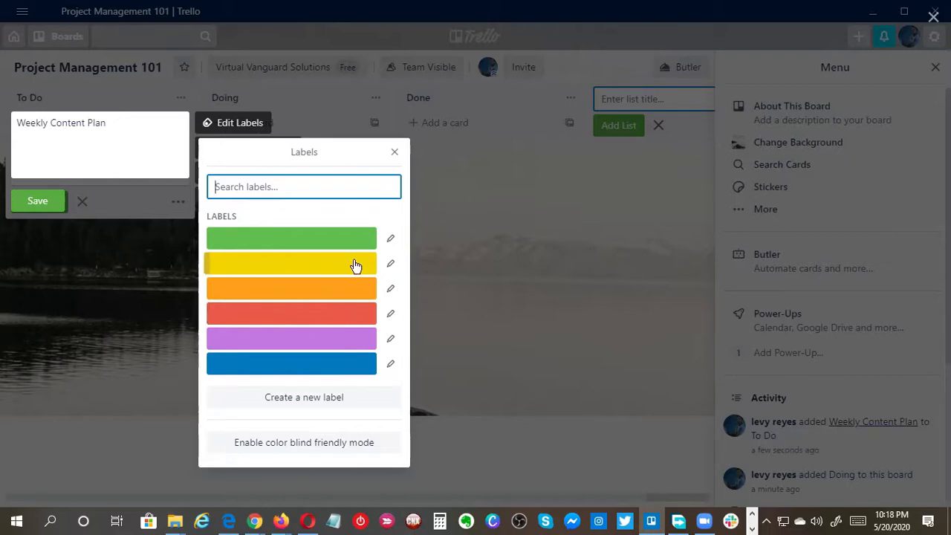
click(364, 401)
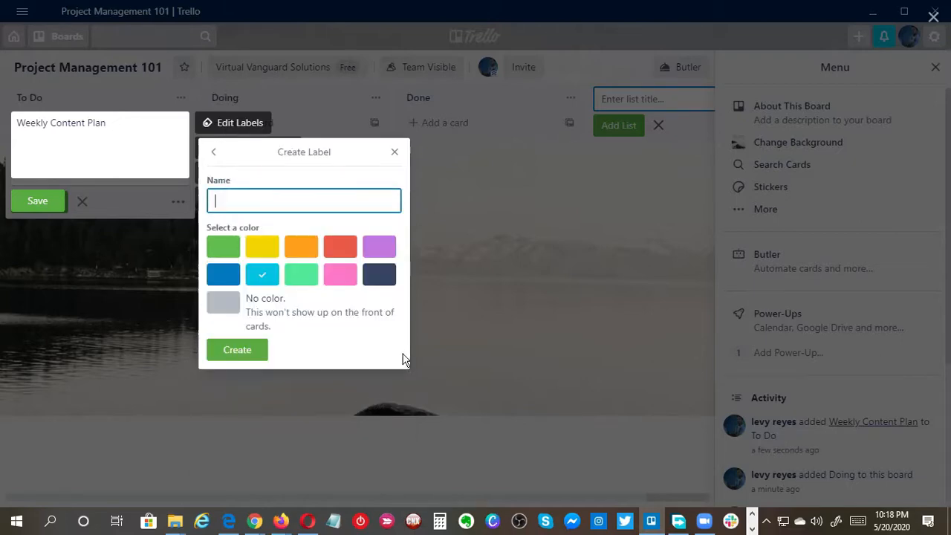
click(251, 353)
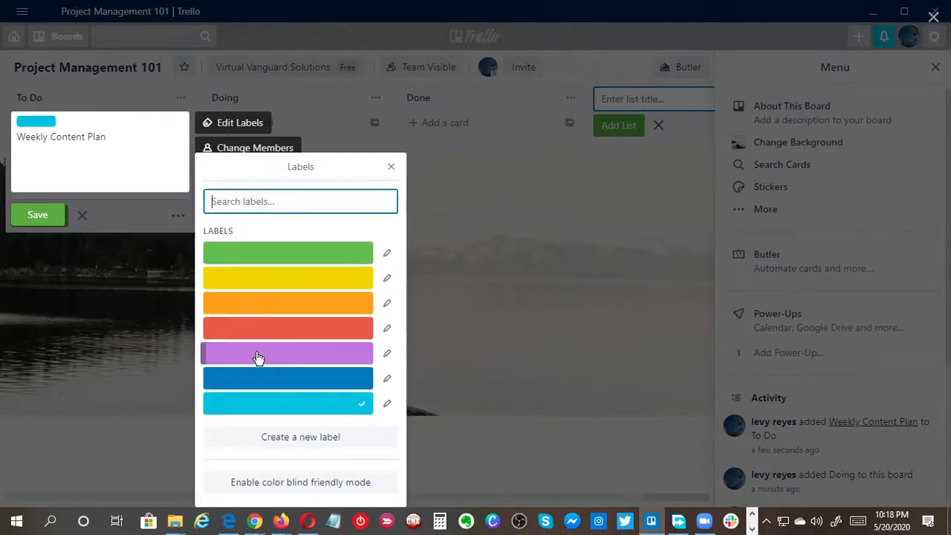
Create a red label named "Urgent" for the Weekly Content Plan card.
click(307, 436)
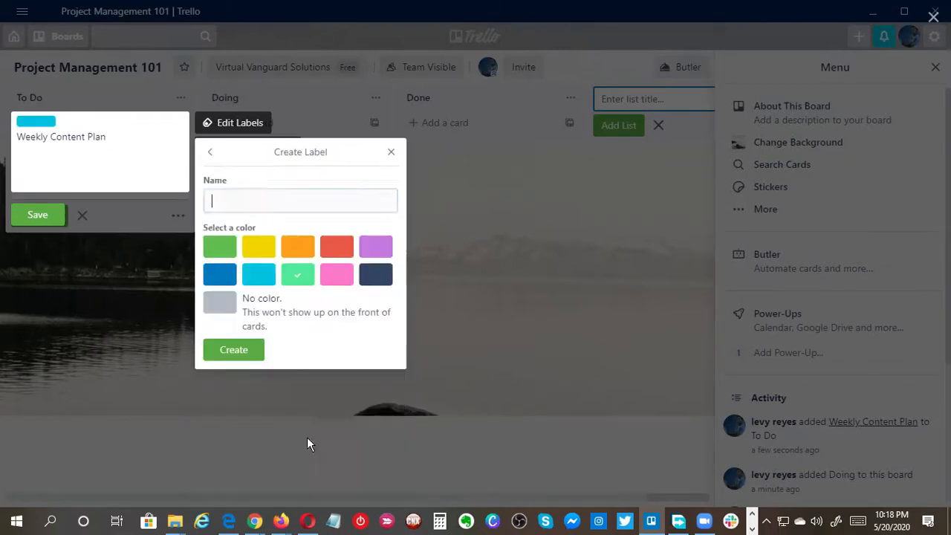
click(338, 251)
click(280, 200)
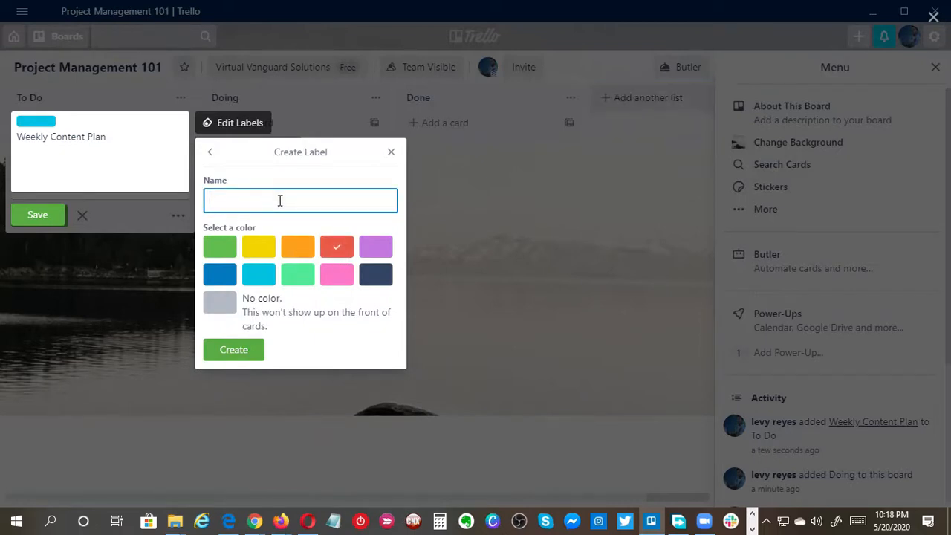
text(Urgebn)
click(255, 352)
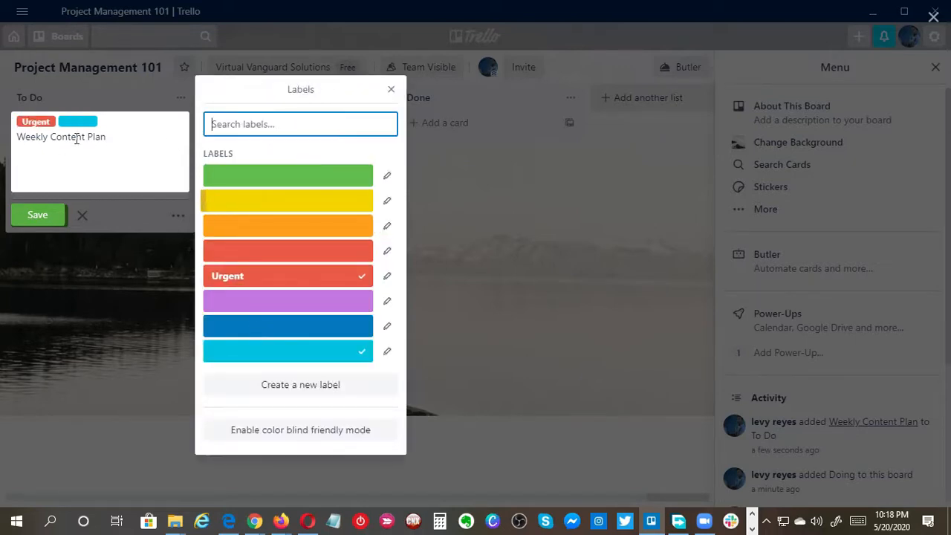
Search the card's labels for "Weekly" and enable color blind friendly mode.
click(283, 355)
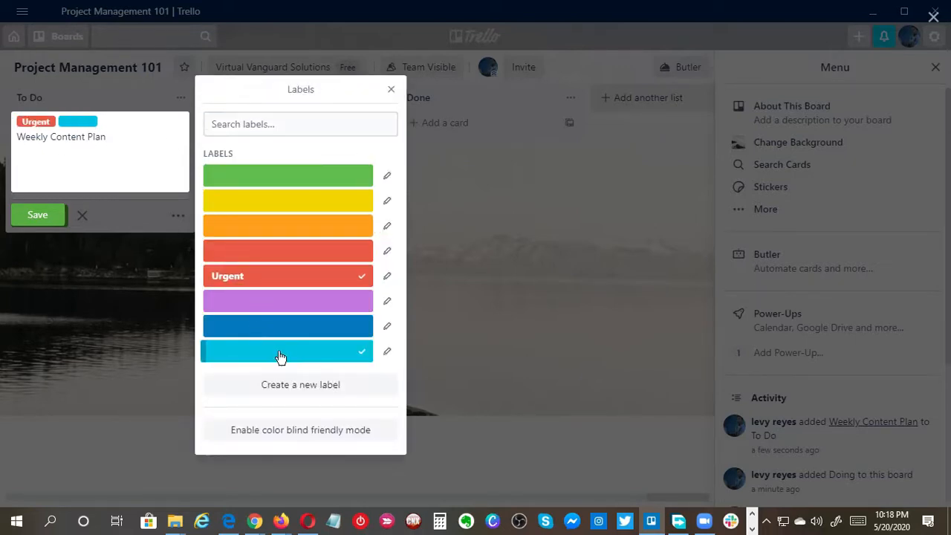
click(339, 359)
click(301, 123)
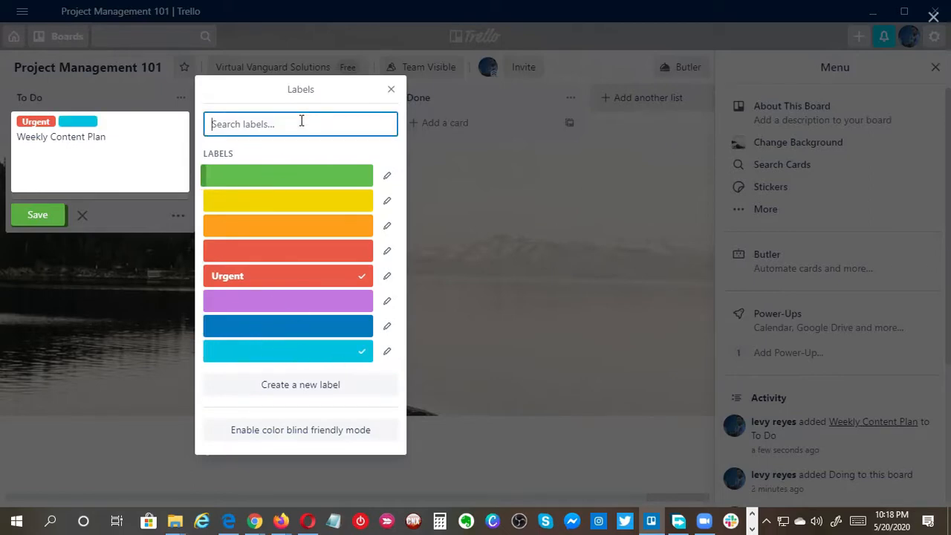
text(Weekl)
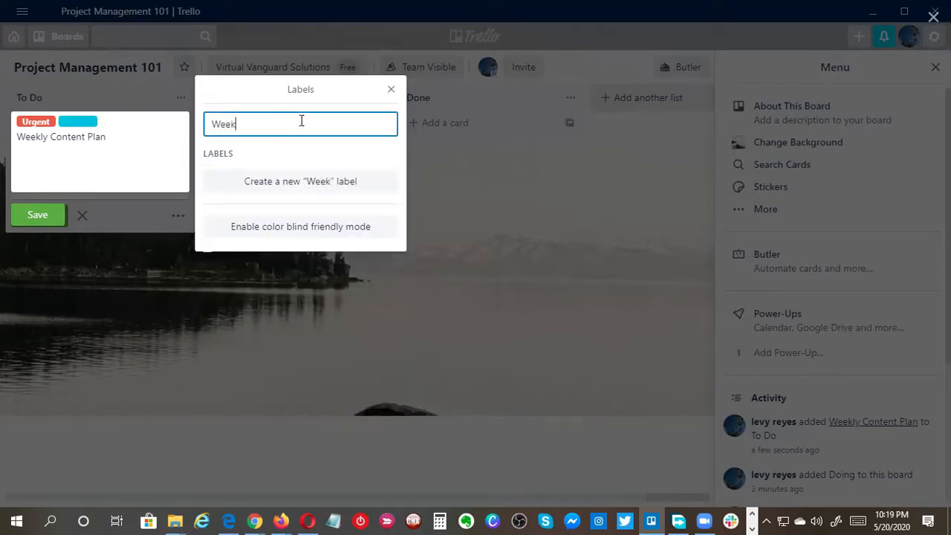
text(y)
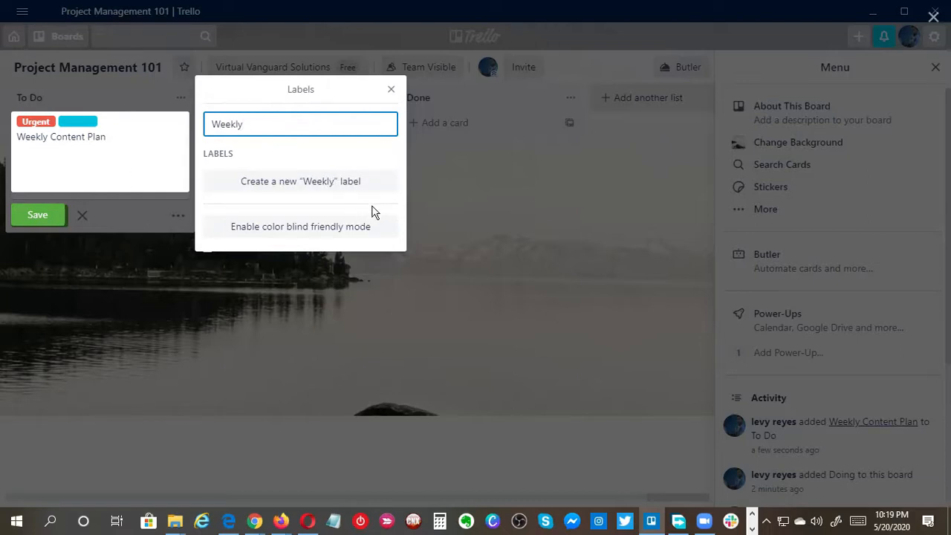
click(316, 226)
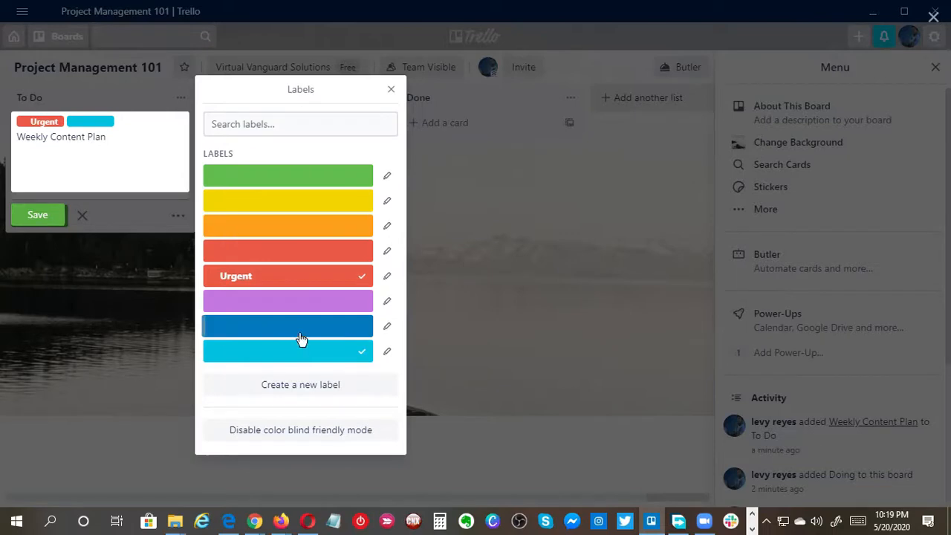
Name the dark-blue label "Weekly" with the light-blue colour, and close the card's label editor.
click(386, 326)
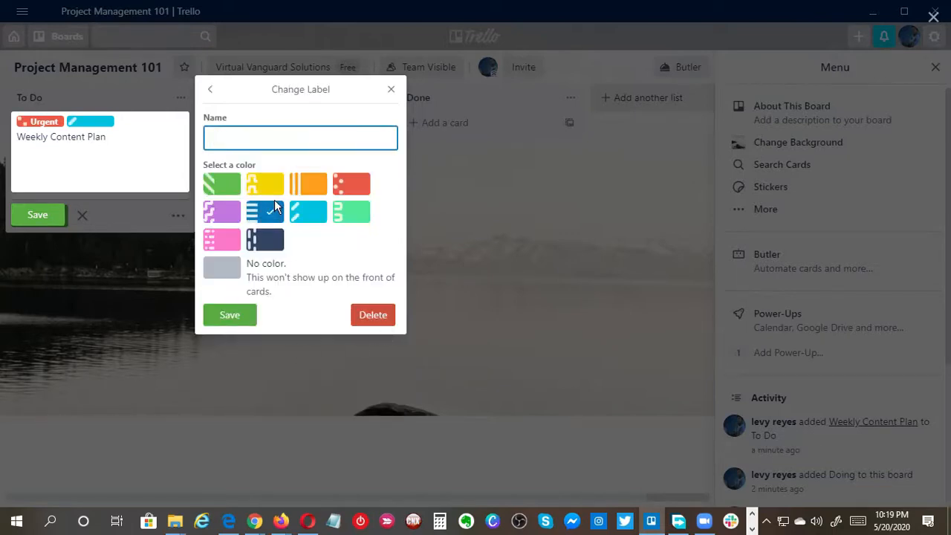
click(304, 217)
click(259, 141)
click(234, 316)
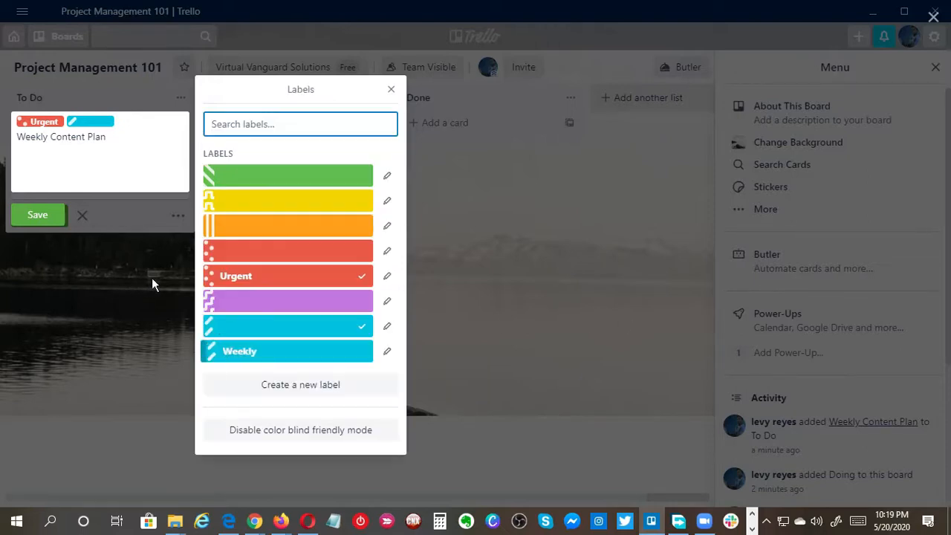
click(193, 405)
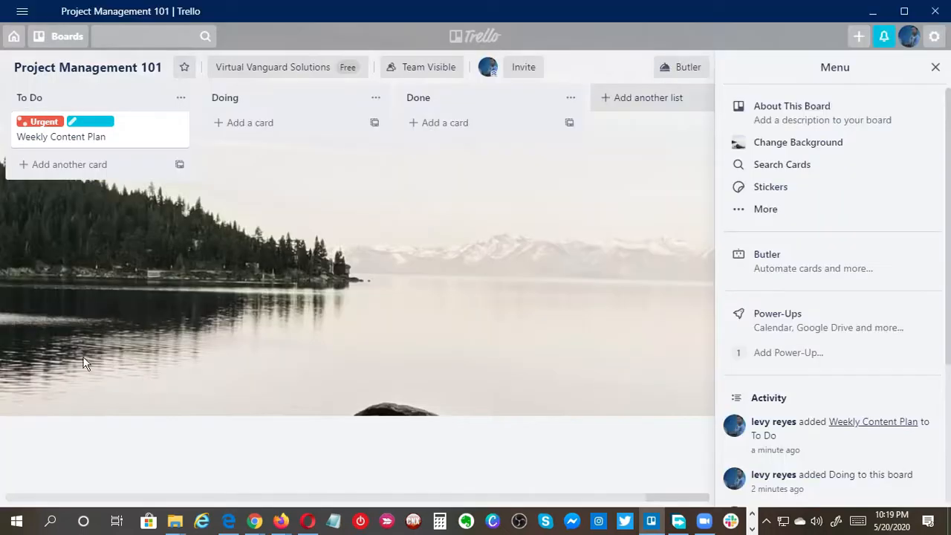
Add a second card titled "Create Youtube Videos" to the To Do list.
click(66, 166)
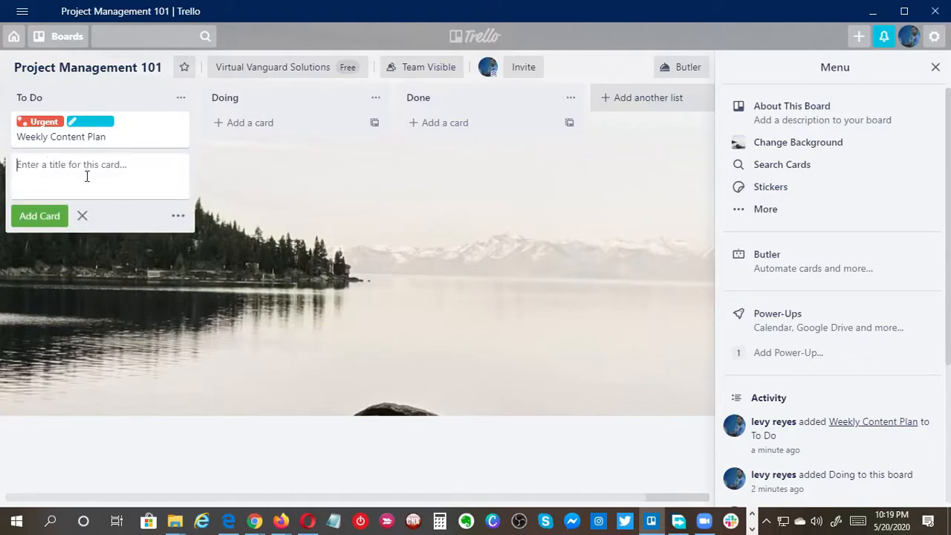
text(Cr)
text(eate Youtube Videos)
key(Return)
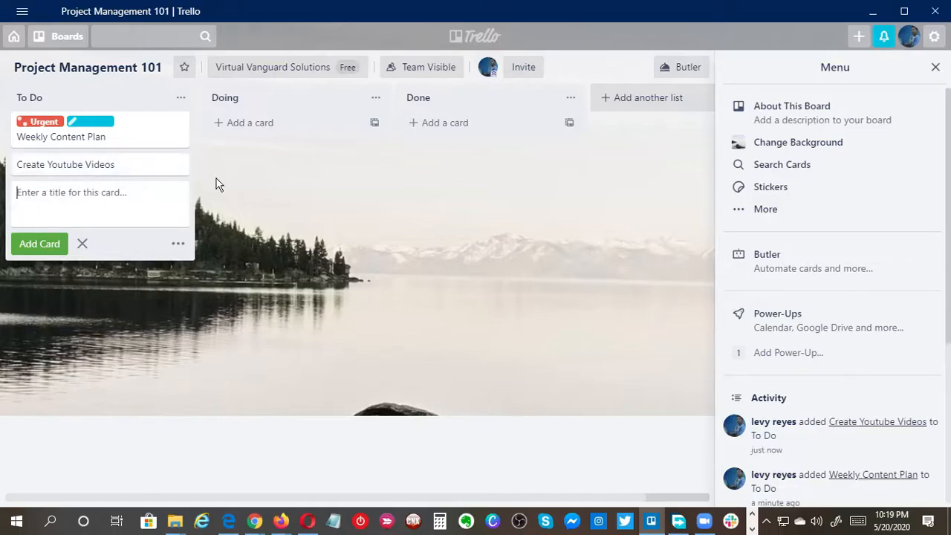
Assign the Weekly label to the Create Youtube Videos card and save it.
click(178, 164)
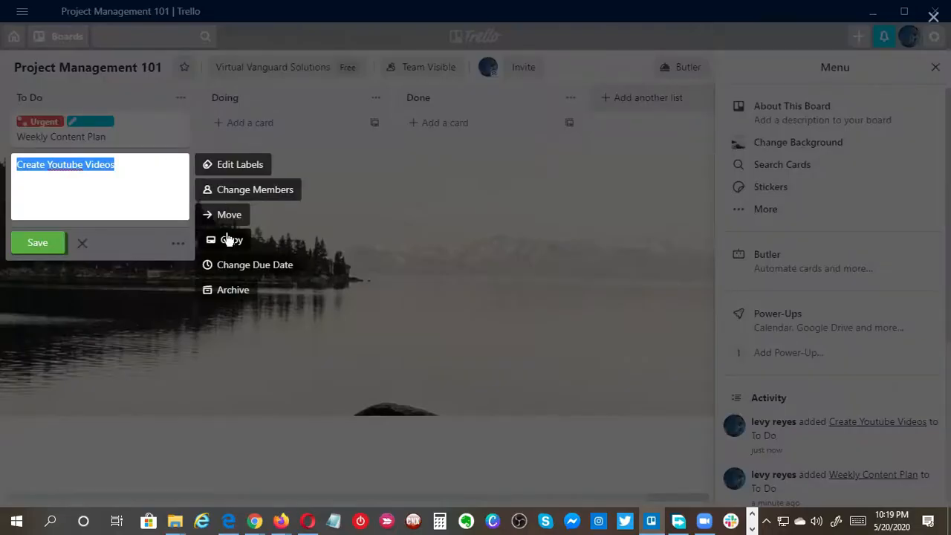
click(243, 164)
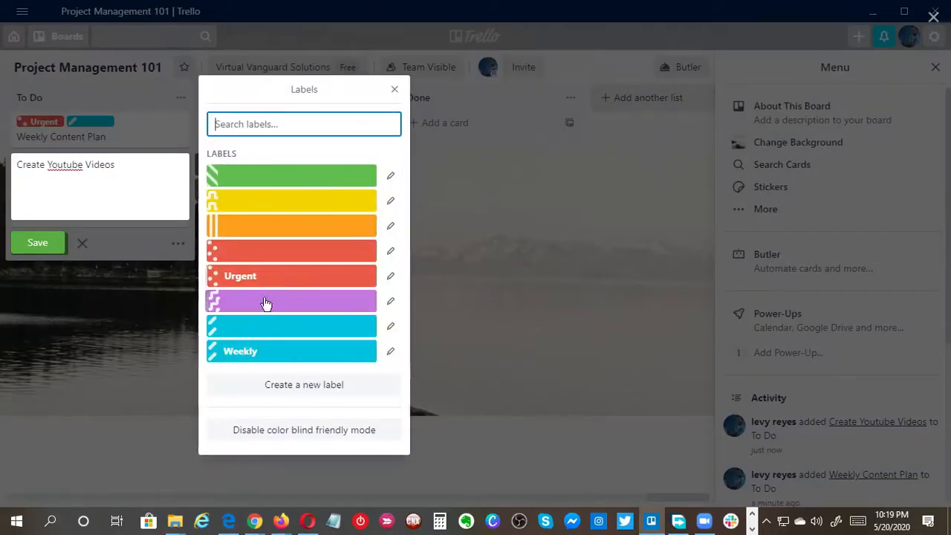
click(248, 358)
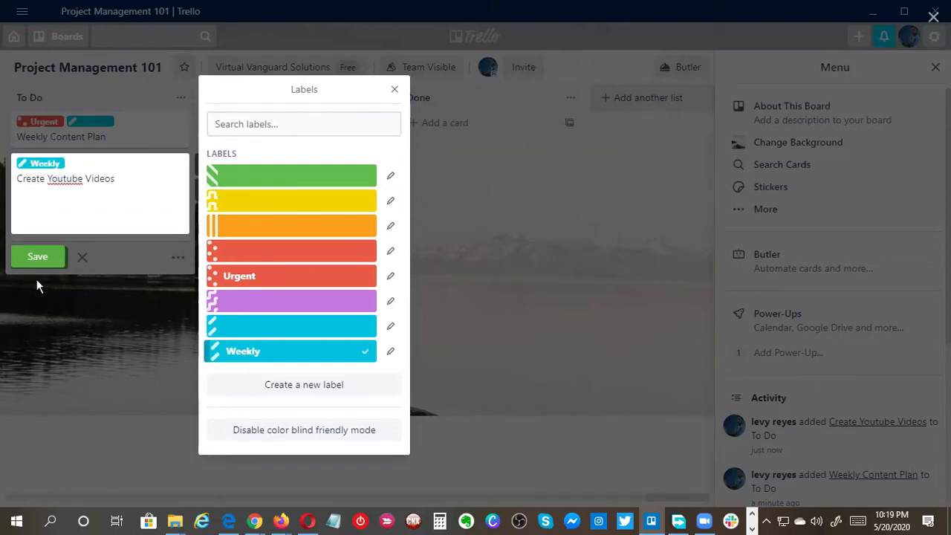
click(35, 245)
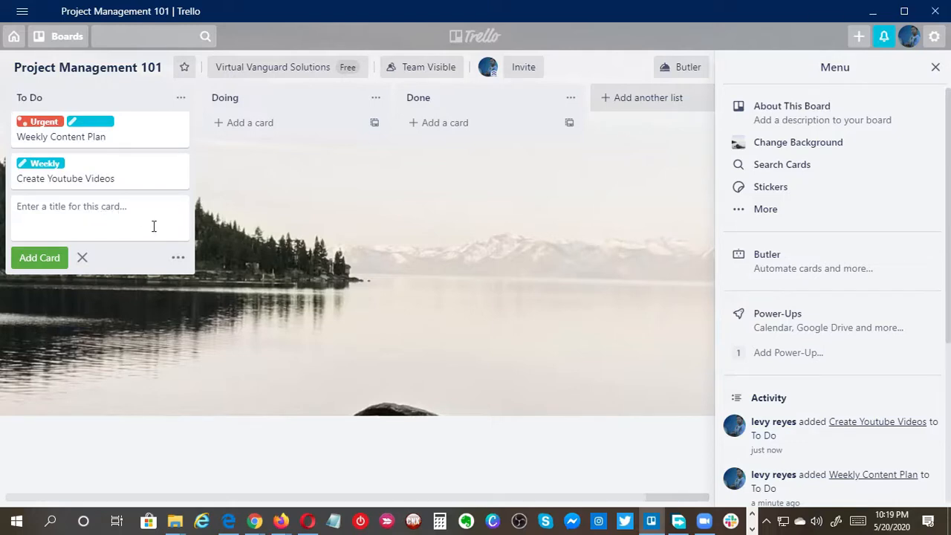
Add a third card titled "Create Lead Magnets" to the To Do list.
text(Create)
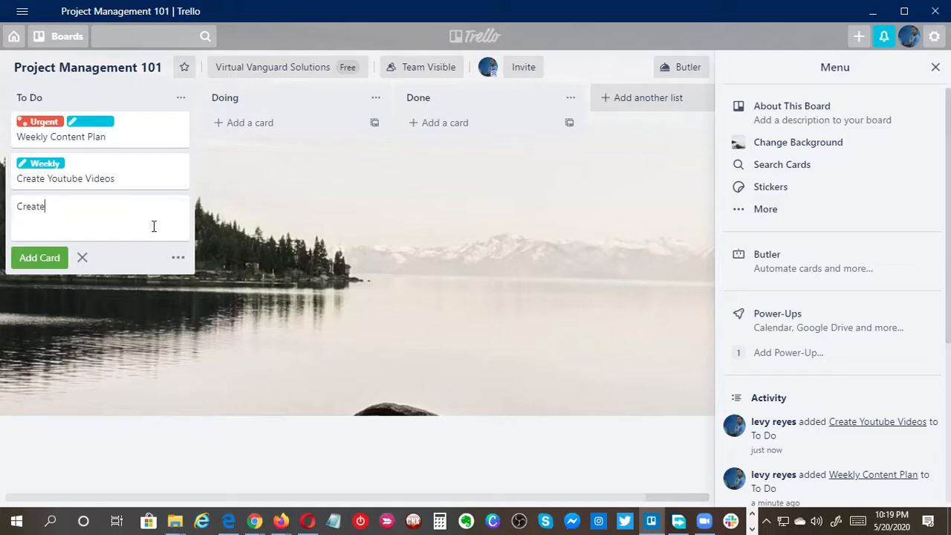
text( Lead magnets)
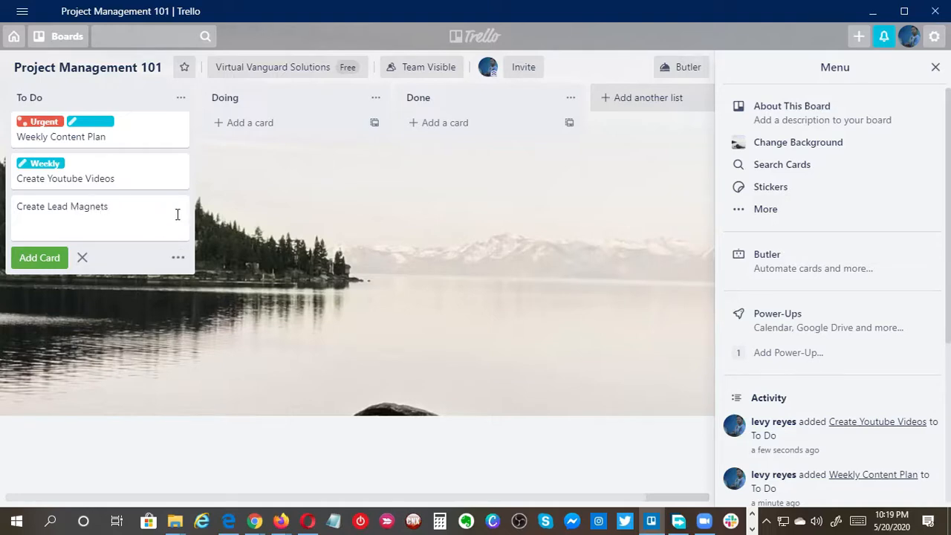
click(178, 257)
click(155, 208)
click(39, 258)
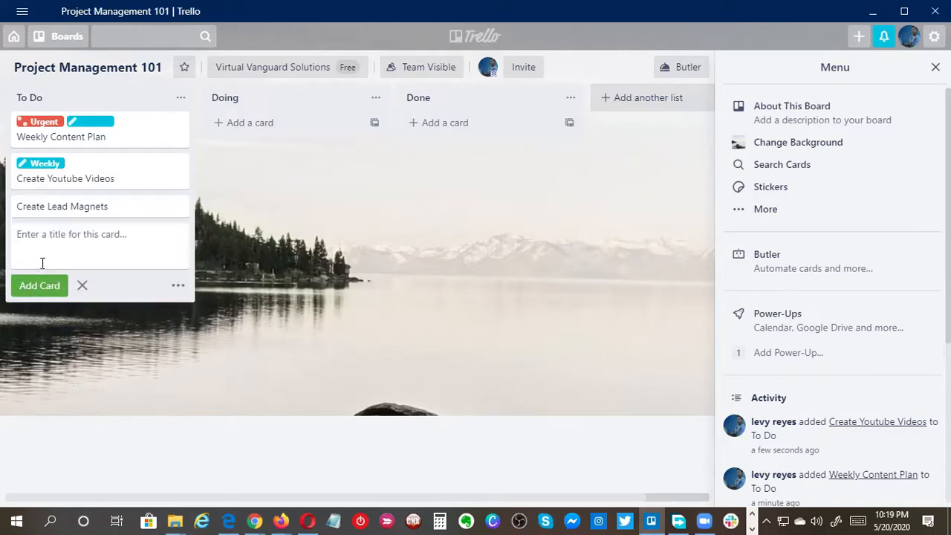
Assign the unnamed yellow label to the Create Lead Magnets card in the To Do list.
click(181, 208)
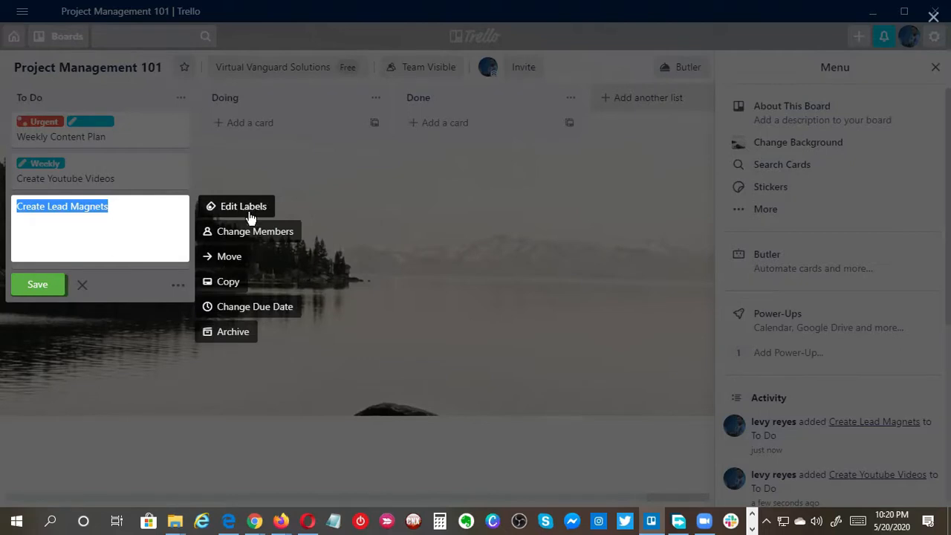
click(250, 212)
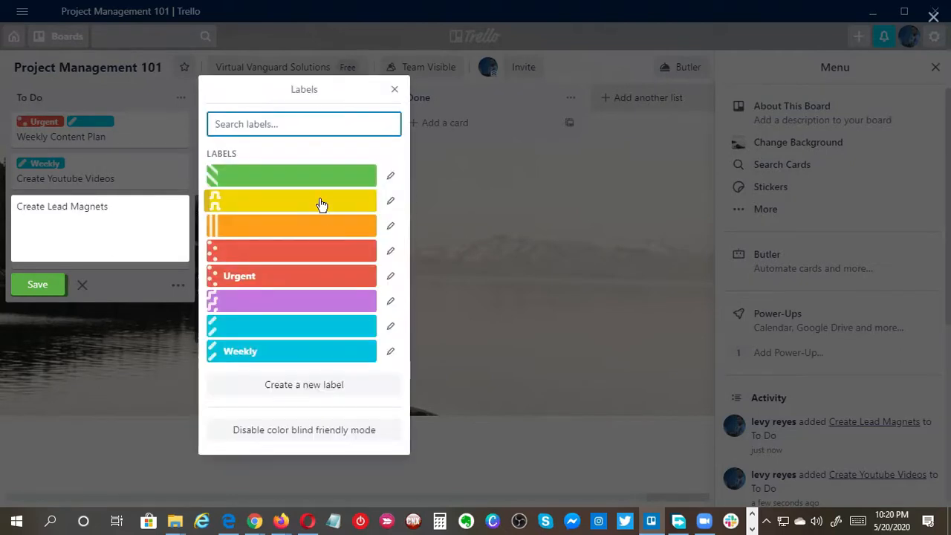
click(319, 203)
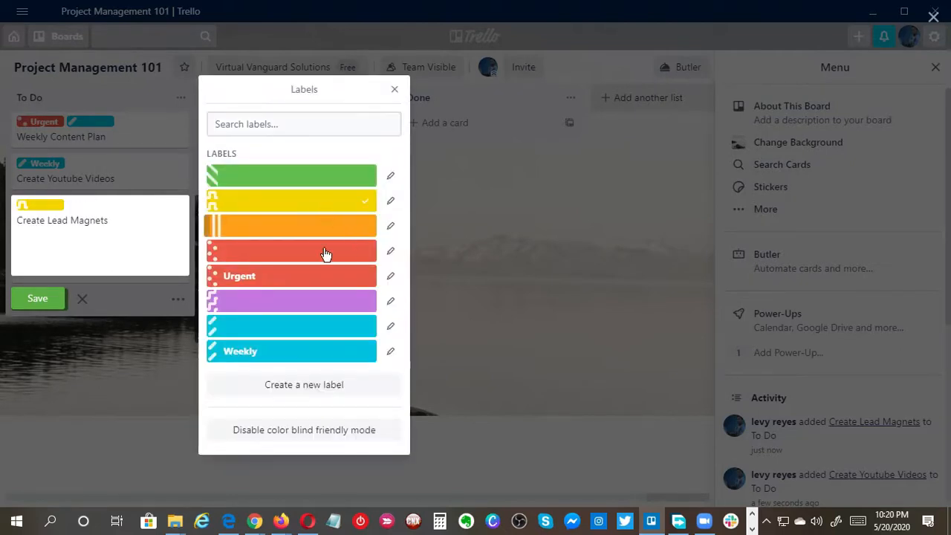
Create a yellow label named "Not Urgent" for the Create Lead Magnets card and close the card's quick editor.
click(260, 209)
click(261, 206)
click(308, 127)
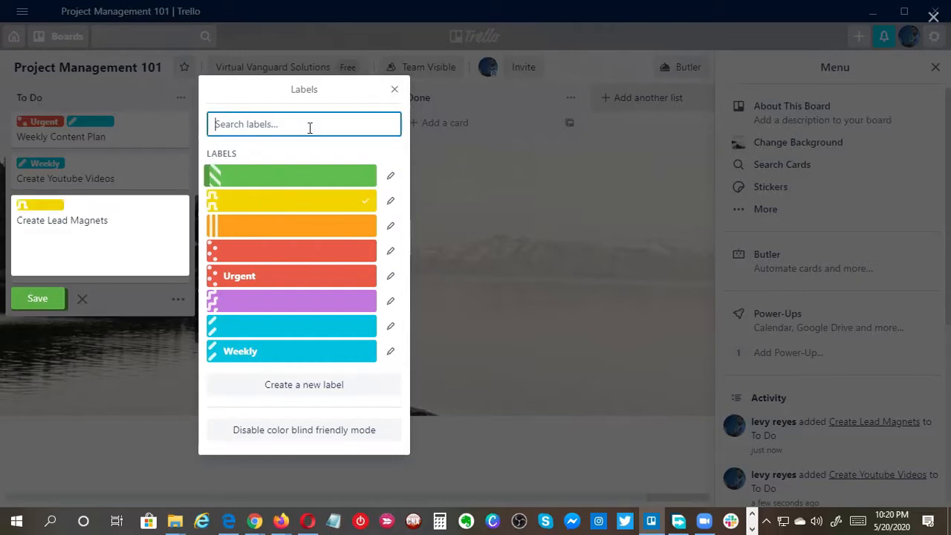
text(Not Ur)
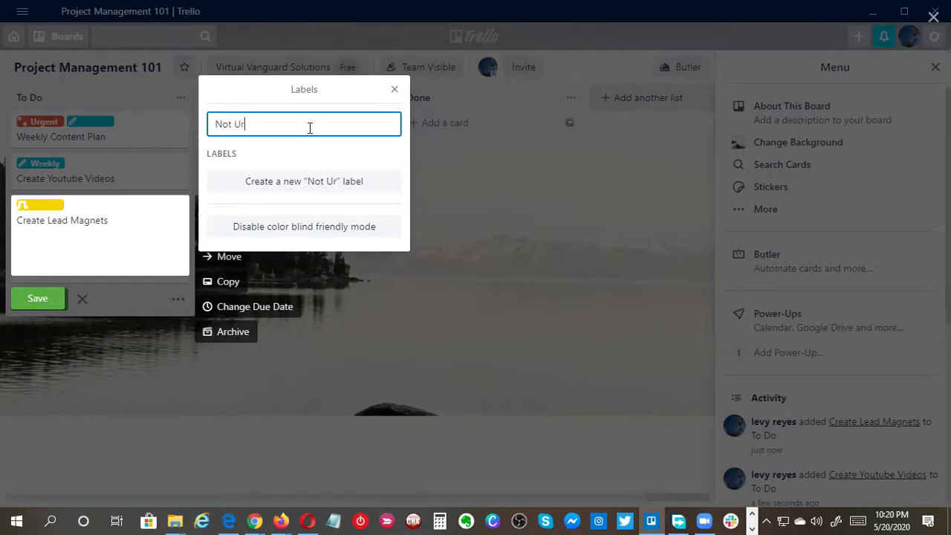
text(gent)
key(Return)
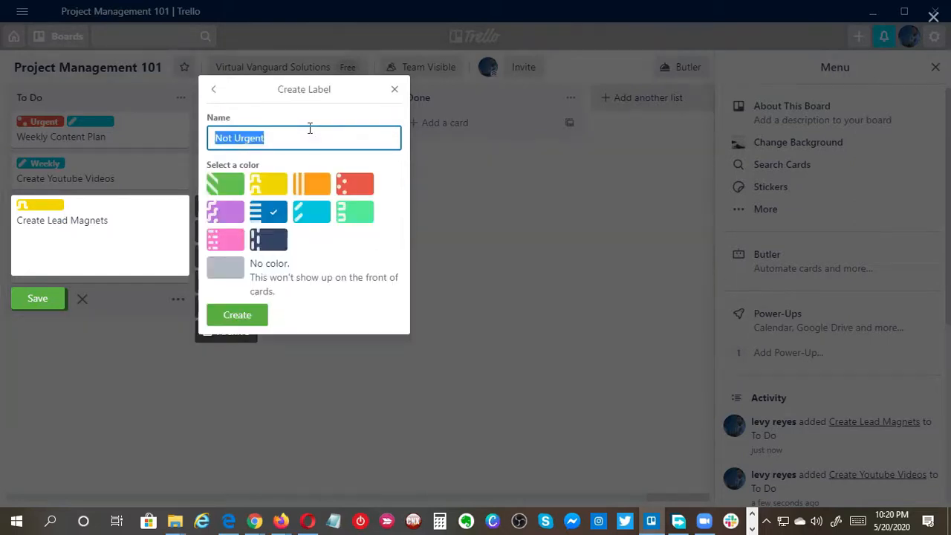
click(271, 190)
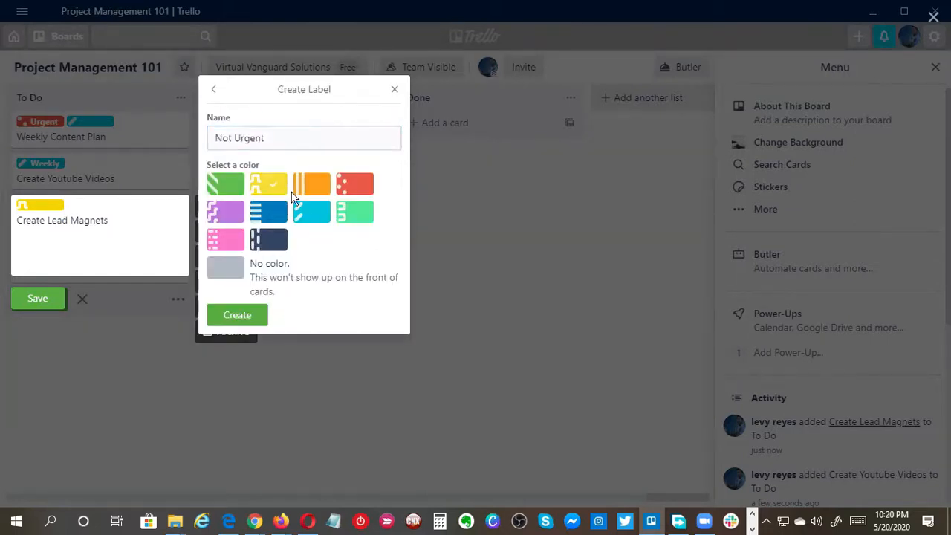
click(257, 314)
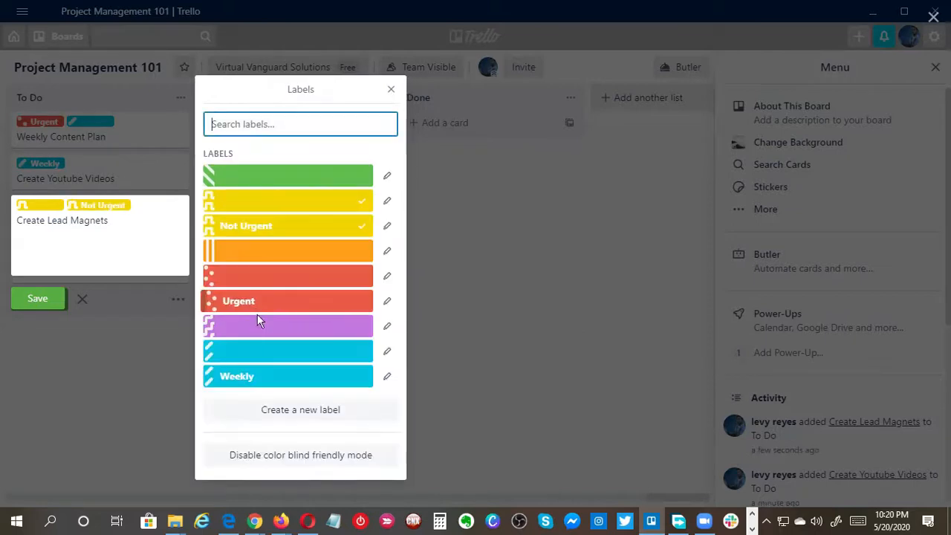
click(107, 387)
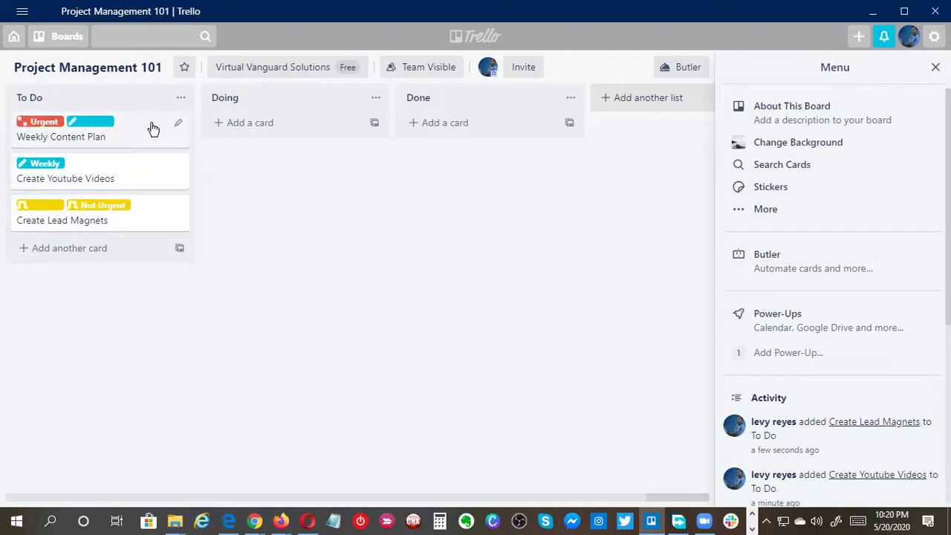
Move the Weekly Content Plan card to the Doing list and the Create Lead Magnets card to the Done list.
drag(153, 127, 324, 108)
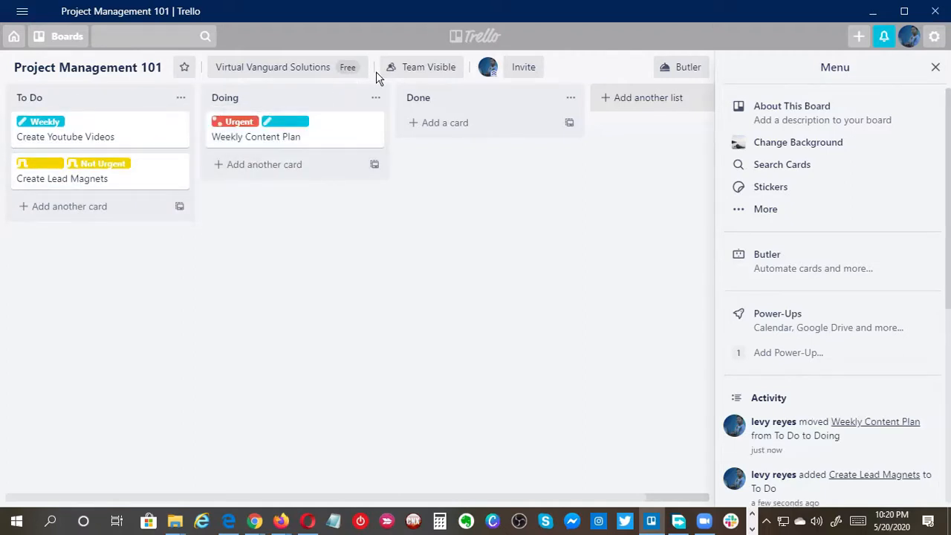
drag(127, 186, 446, 141)
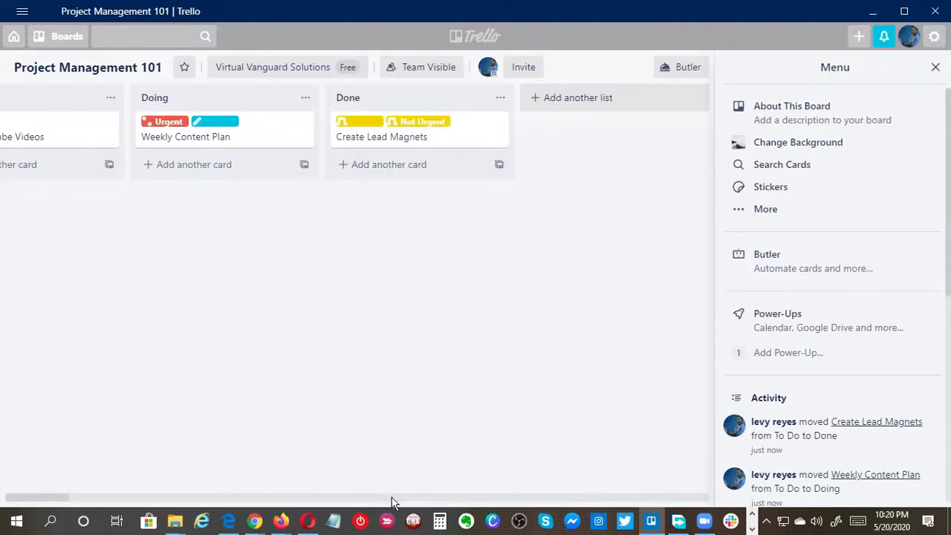
drag(391, 497, 166, 497)
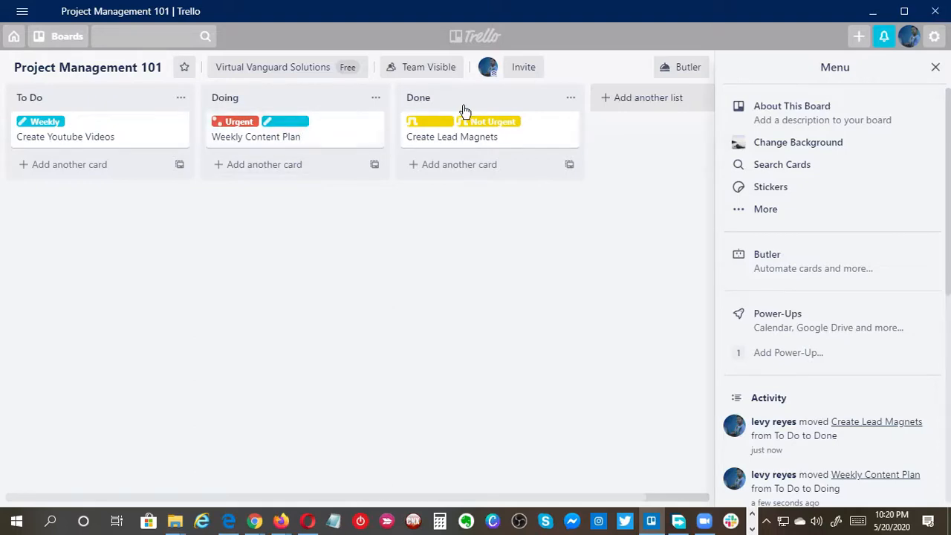
Set the due date of the Weekly Content Plan card in the Doing list to 5/30/2020 and save it.
click(373, 122)
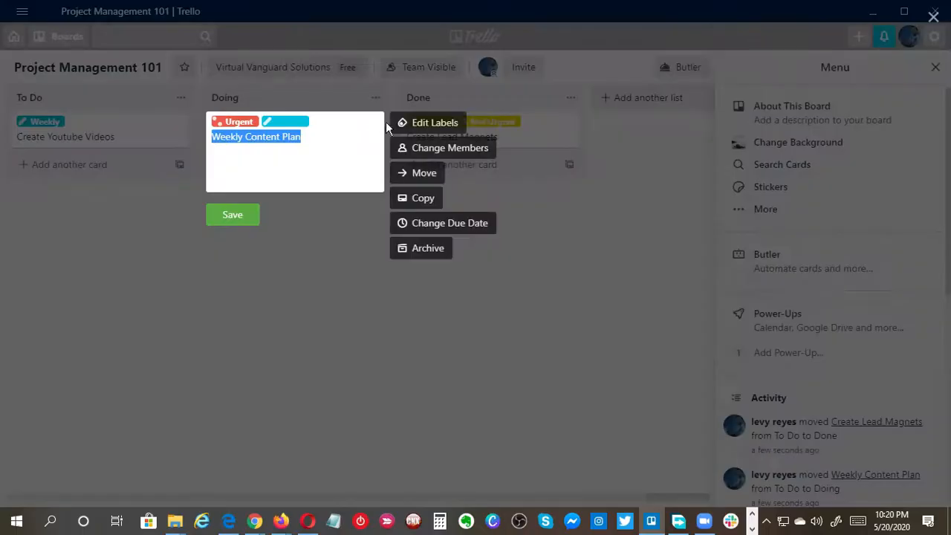
click(443, 224)
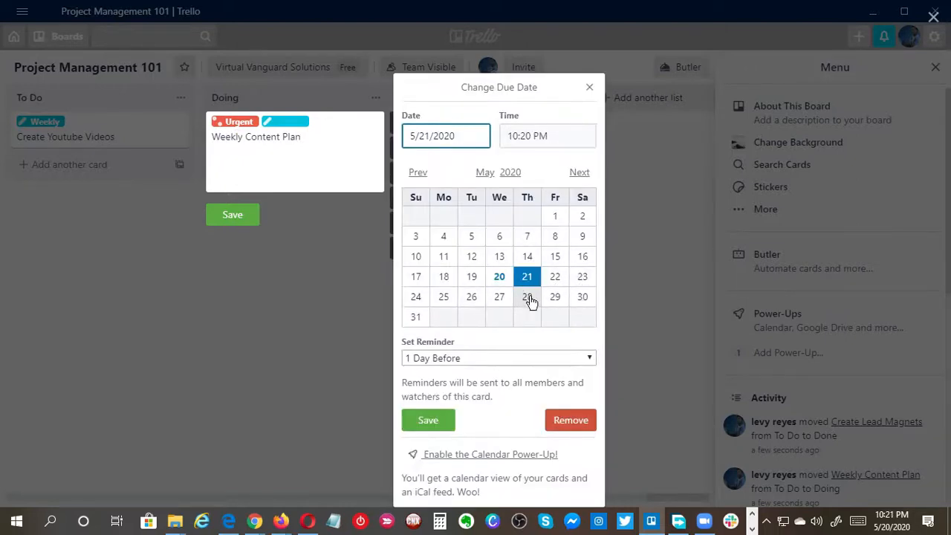
click(582, 299)
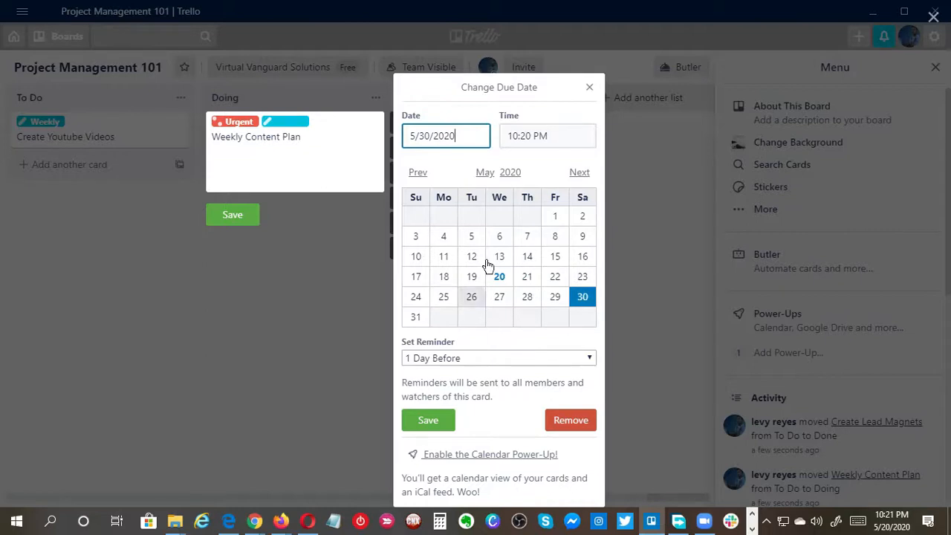
click(418, 429)
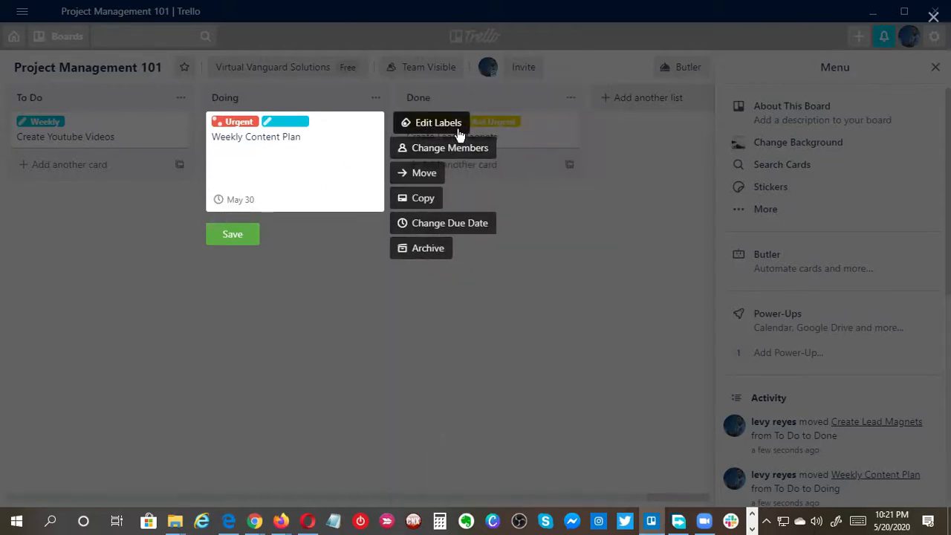
Copy the Weekly Content Plan card with its labels as "Weekly Content Plan 5/24" and move the copy to the To Do list.
click(425, 199)
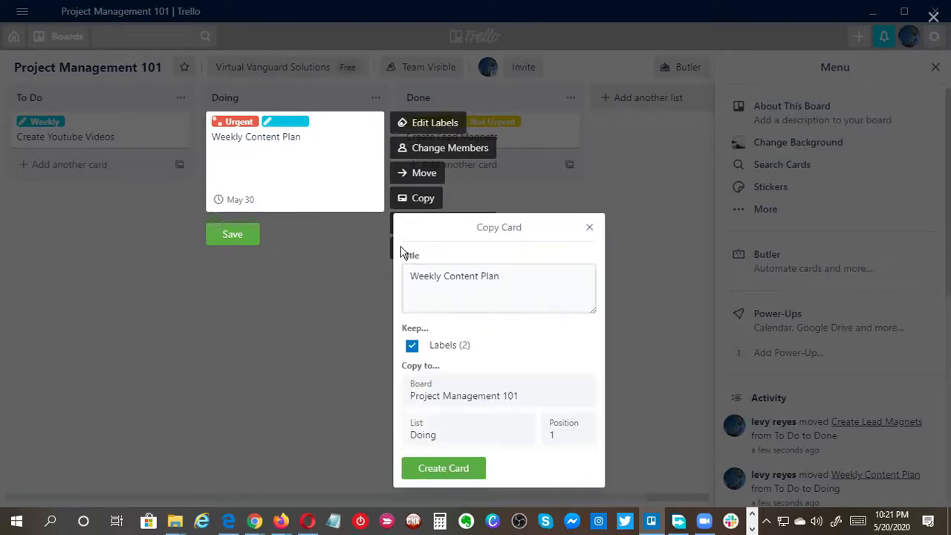
click(540, 295)
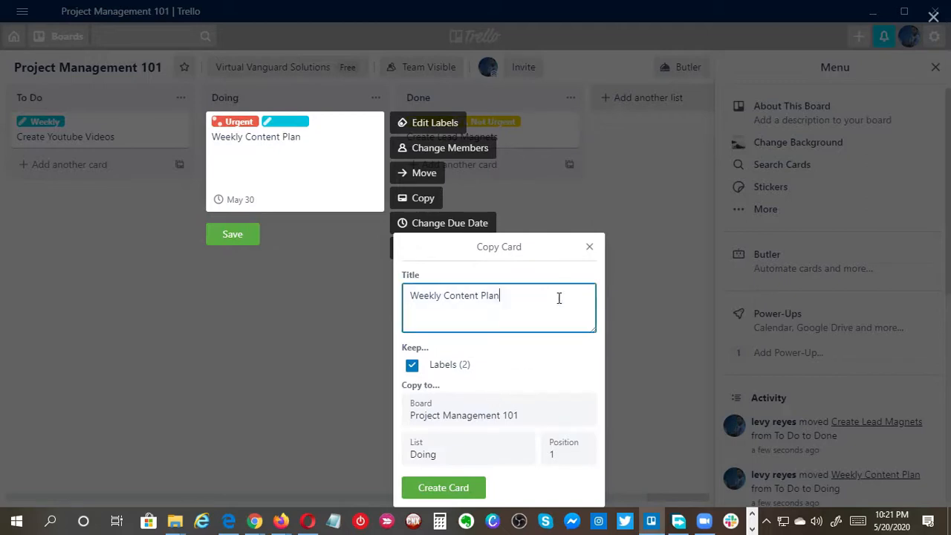
click(912, 520)
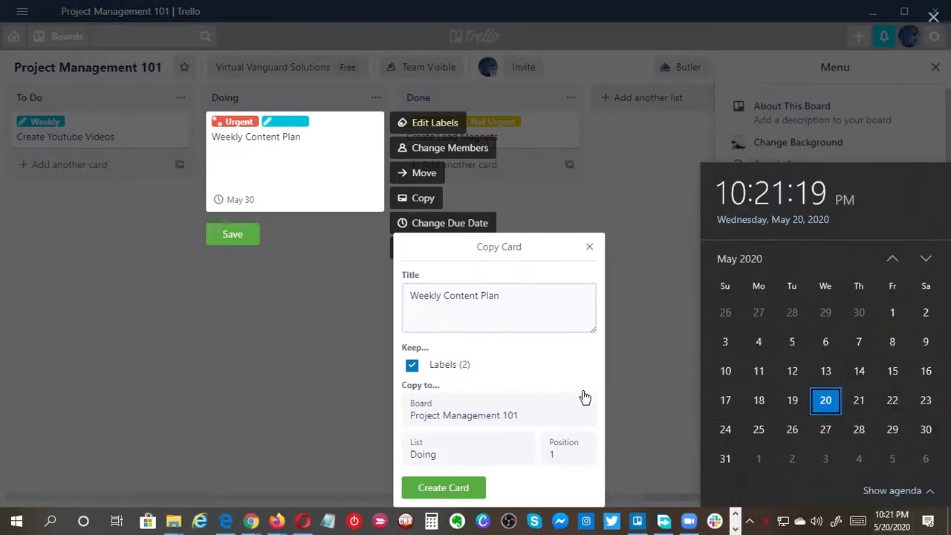
click(558, 296)
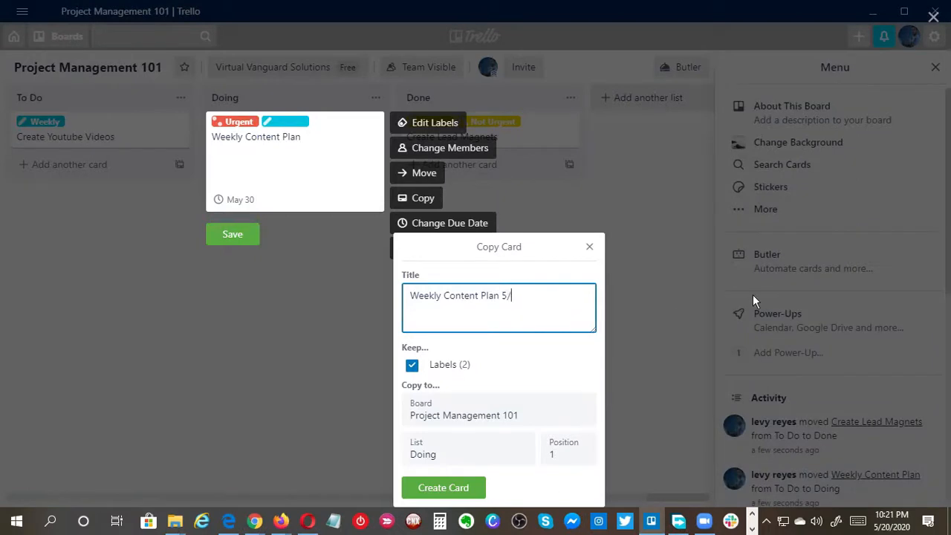
click(440, 491)
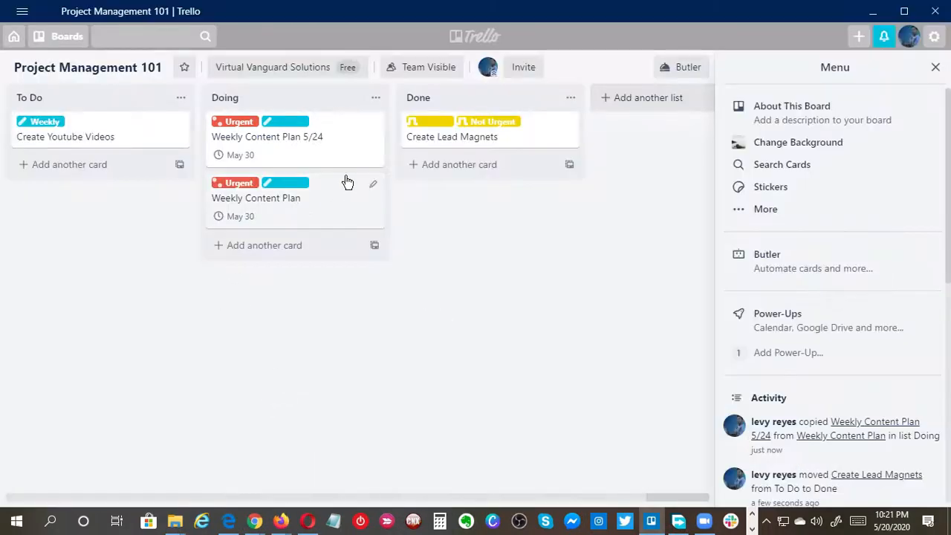
drag(328, 128, 134, 172)
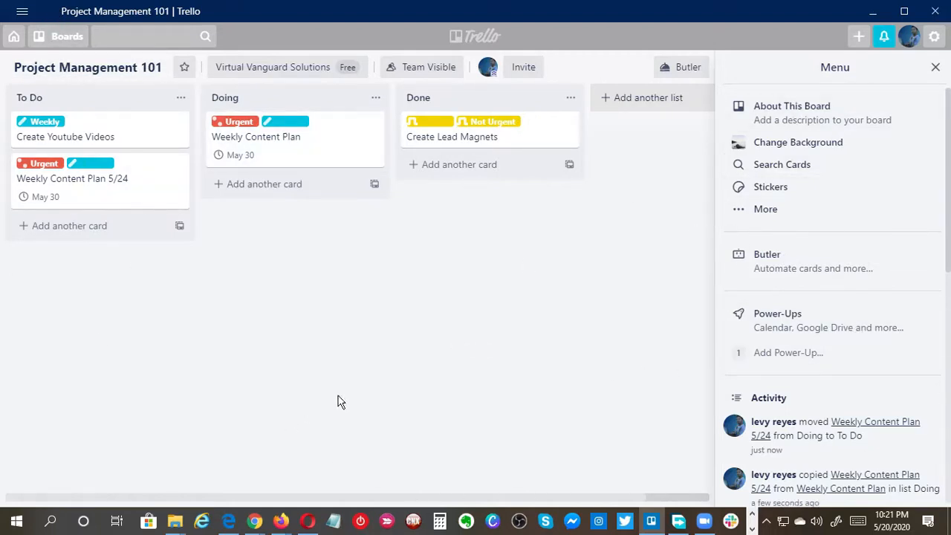
View the Automation Tips in the board's Butler and return to the board.
click(764, 262)
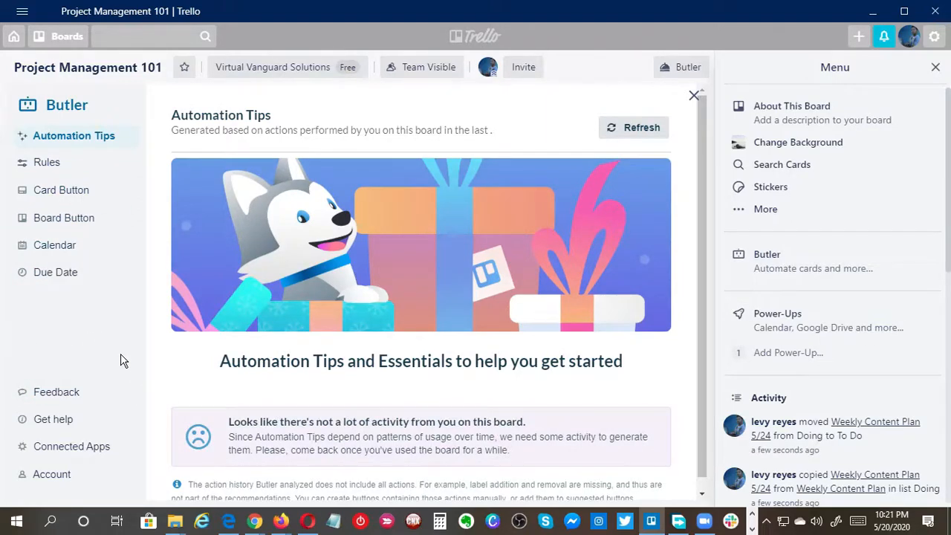
click(695, 98)
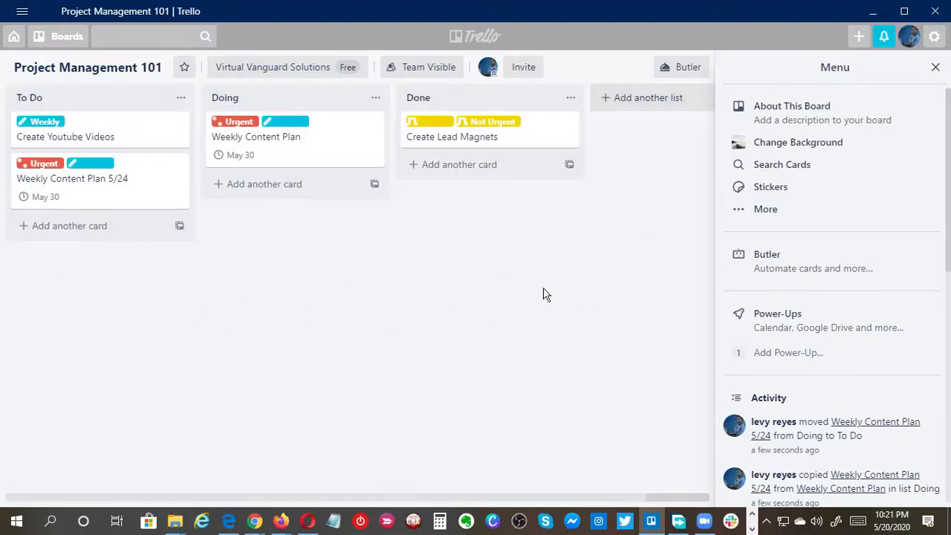